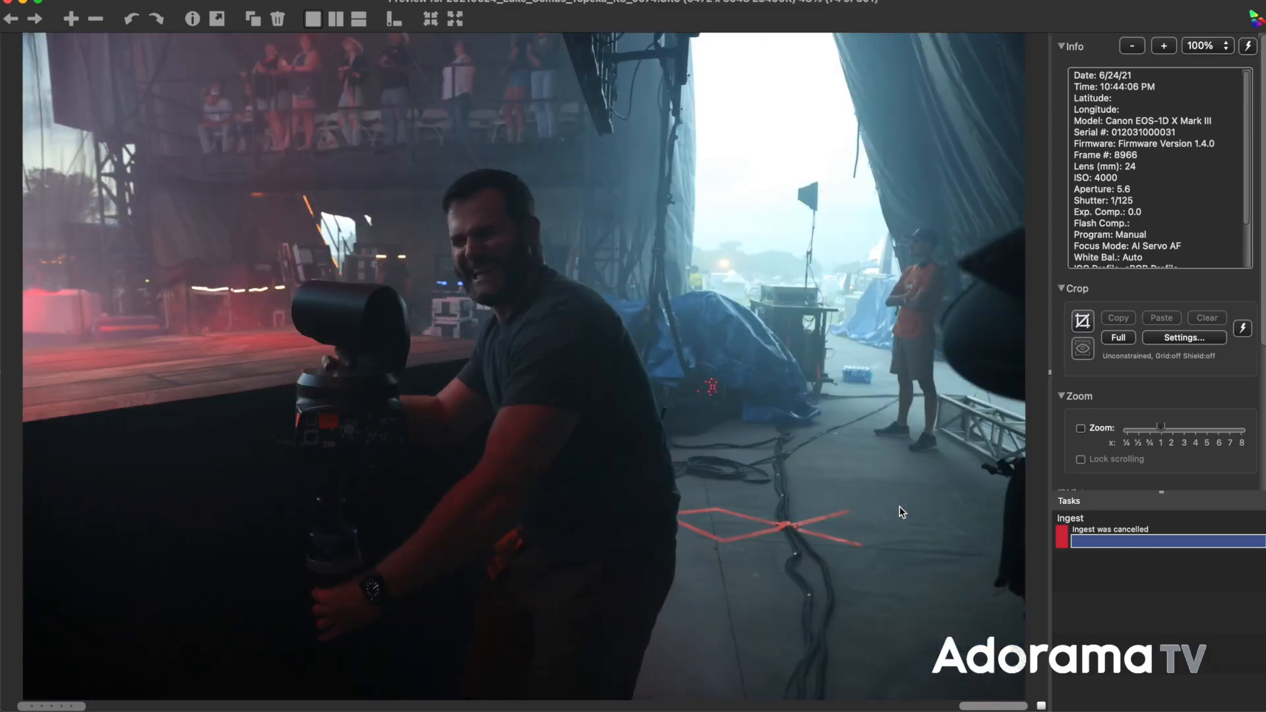
Review the backstage cameraman frames and the first guitarist silhouettes, tagging photos 0076 and 0083 as keepers
key("Right")
key("Right")
key("Right")
key("Right")
key("Right")
key("Right")
key("Right")
key("Right")
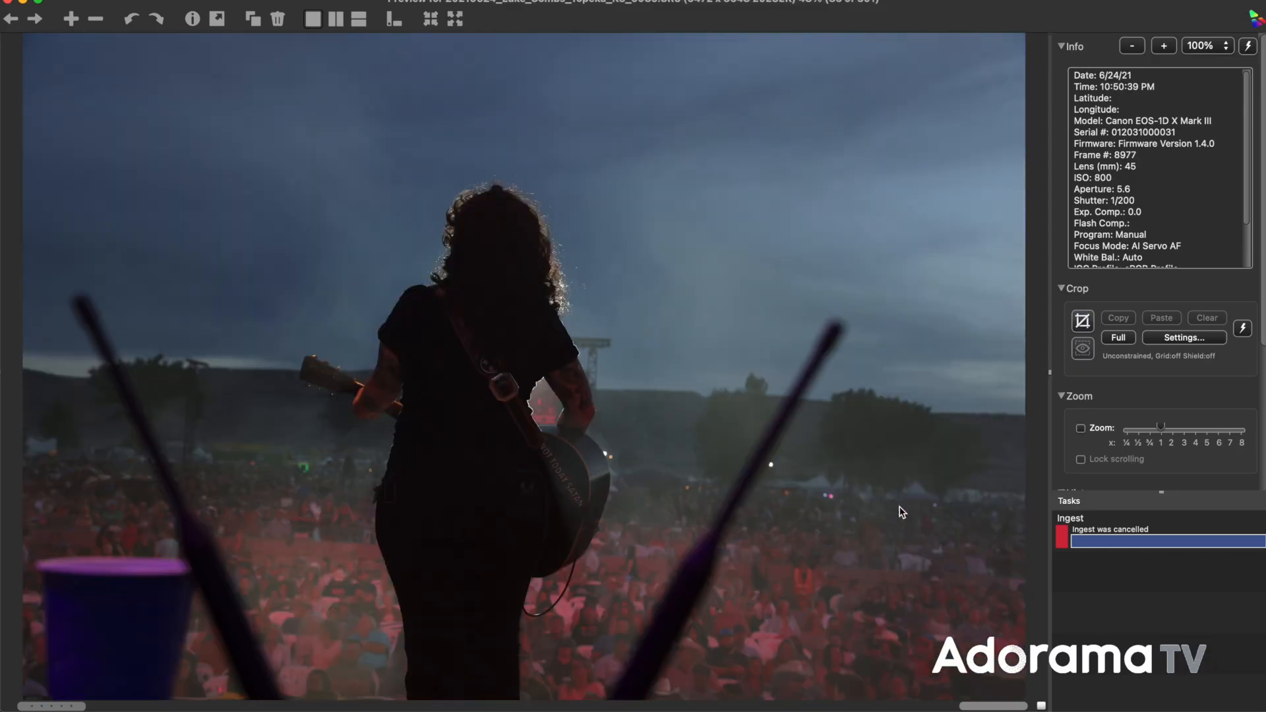
key("Right")
key("Right")
key("Right")
key("Right")
key("Right")
key("Right")
key("Right")
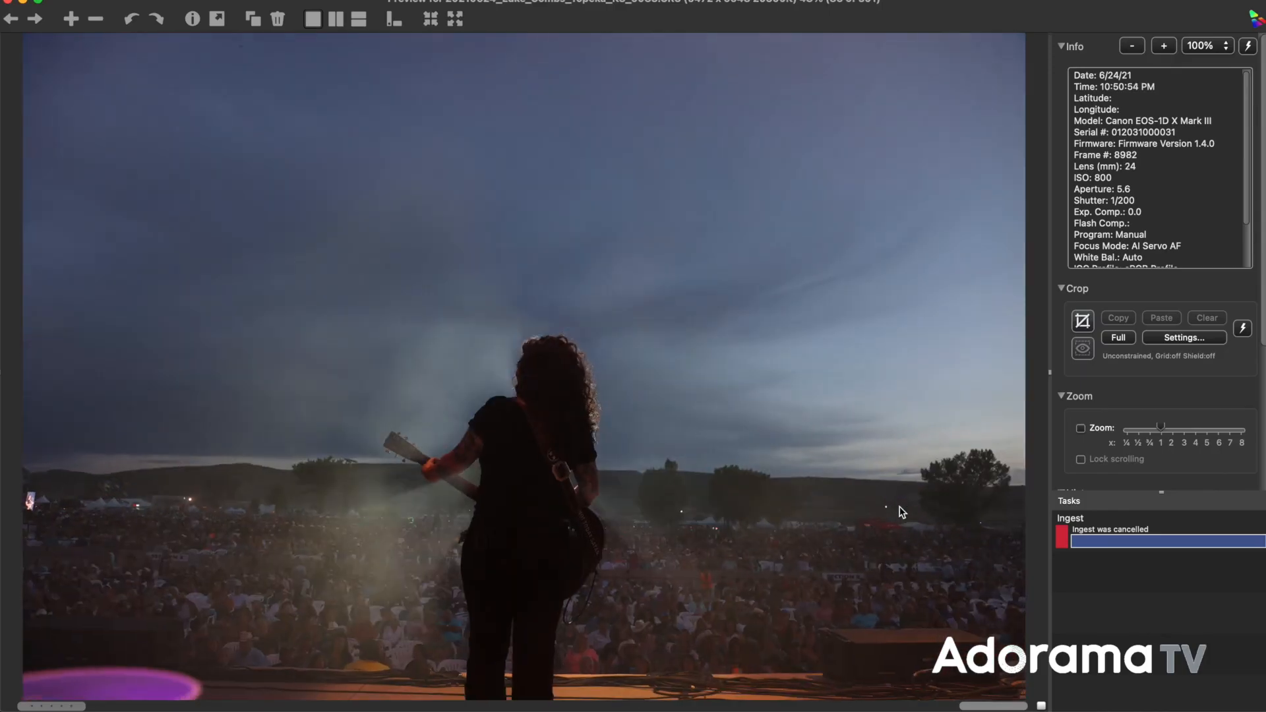
Review the guitarist's red-lit stage frames against the crowd and tag photos 0114 and 0118 as keepers
key("Right")
key("Right")
key("Right")
key("Right")
key("Right")
key("Right")
key("Right")
key("Right")
key("Right")
key("Right")
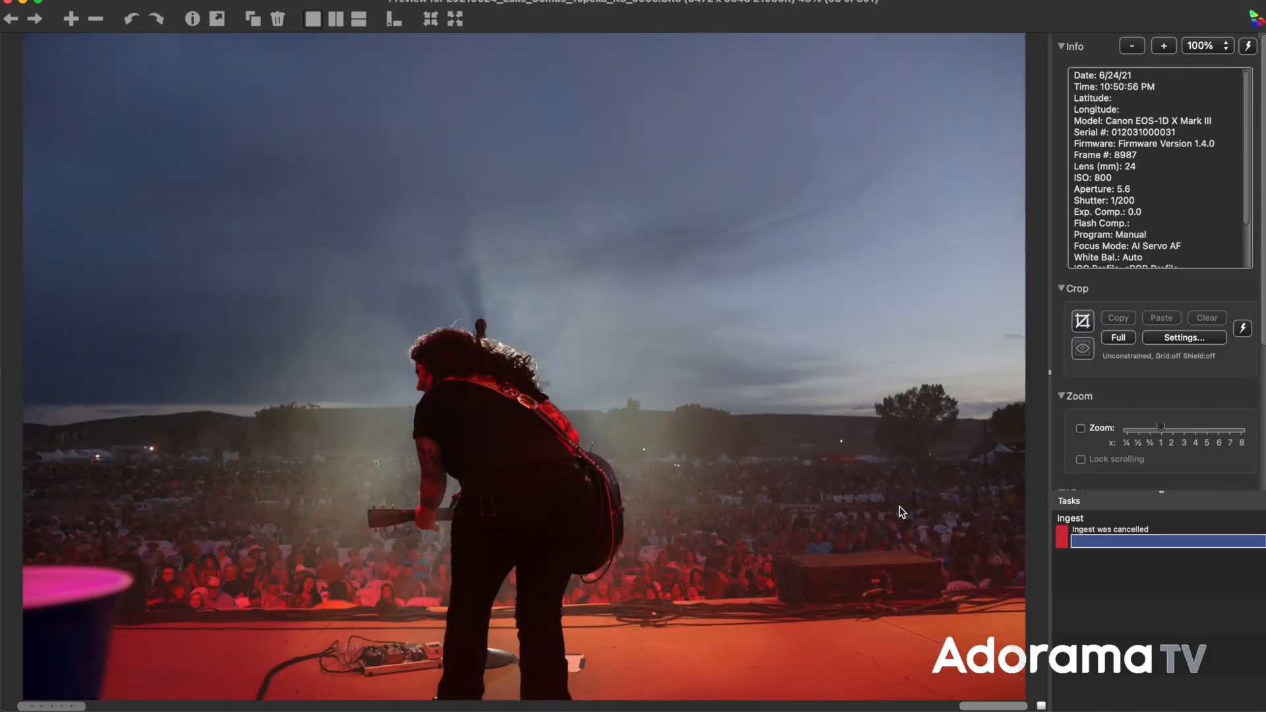
key("Right")
key("Right")
key("Right")
key("Right")
key("Right")
key("Right")
key("Right")
key("Right")
key("Right")
key("Right")
key("Right")
key("Right")
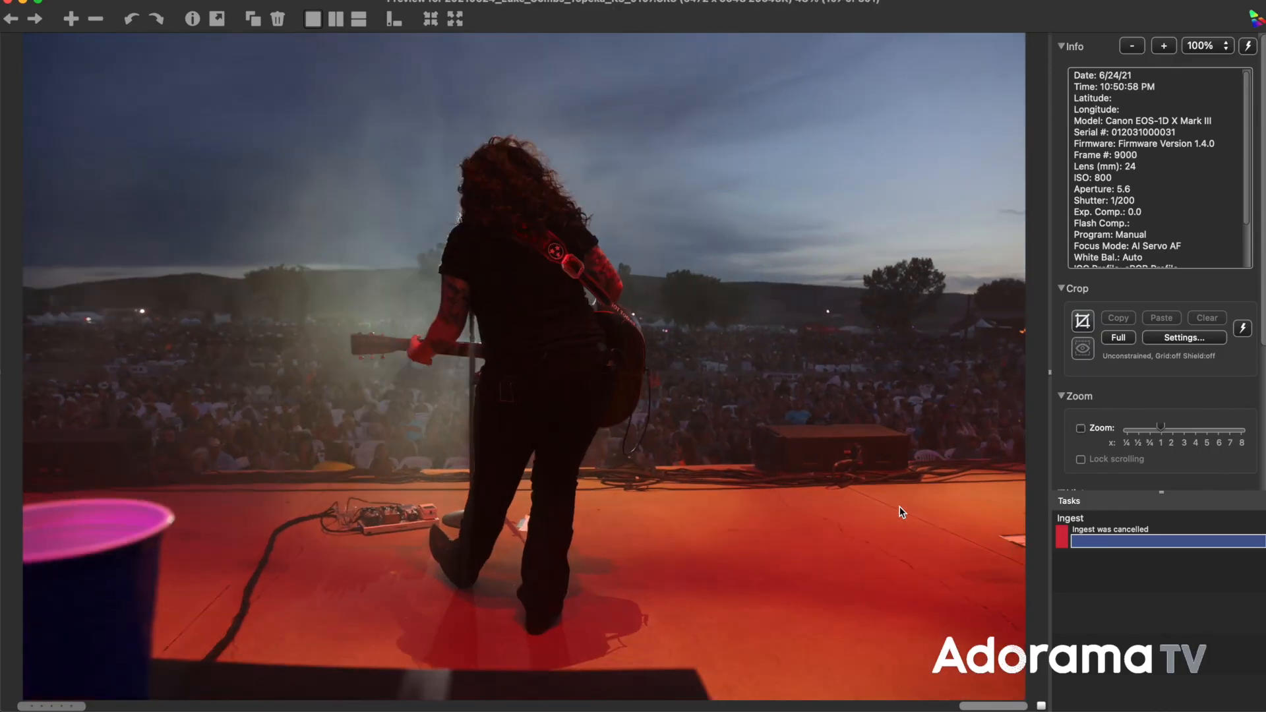
key("Right")
key("Right")
key("Right")
key("Right")
key("Right")
key("Right")
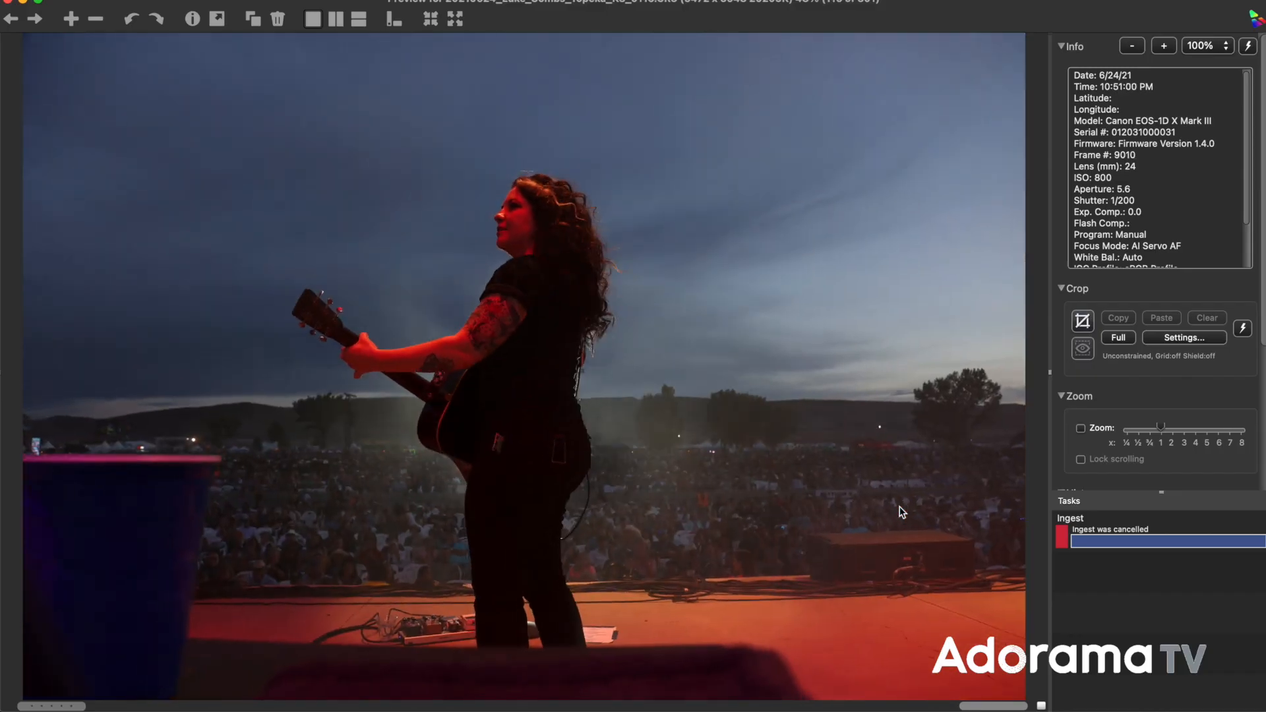
key("Right")
key("Right")
key("Right")
key("Right")
key("Right")
key("Right")
key("Right")
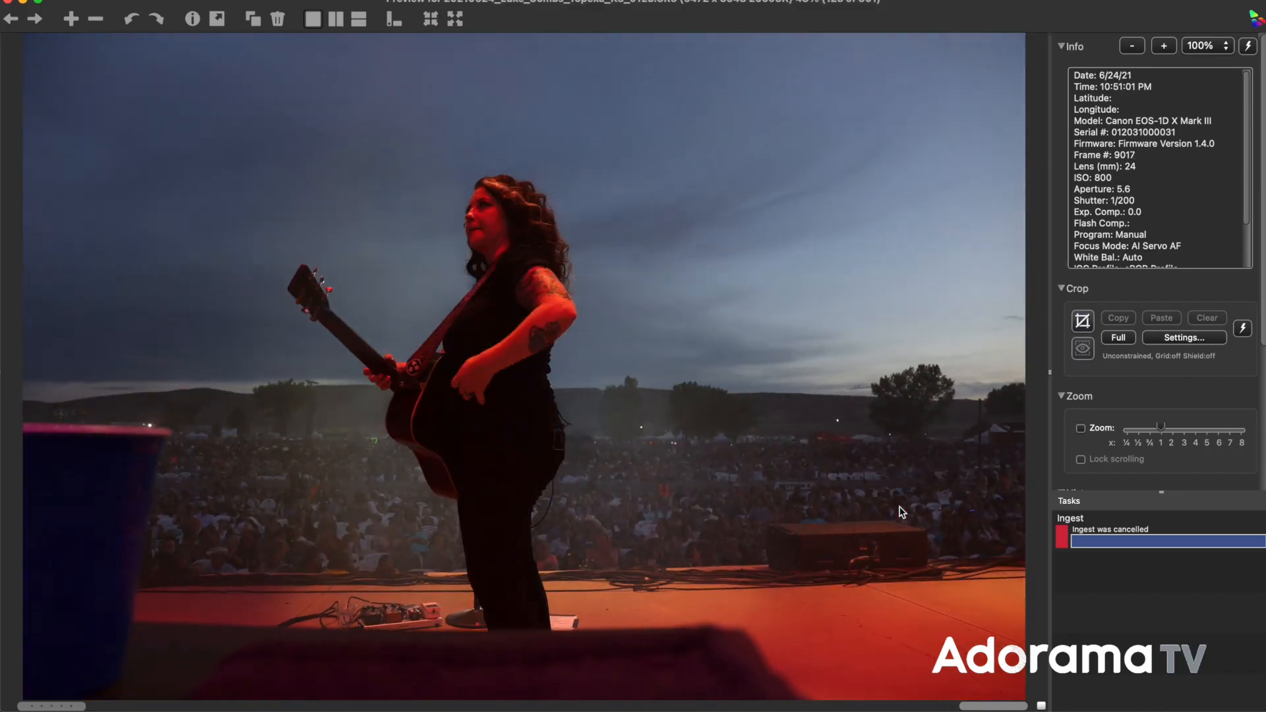
Review the guitarist's outstretched-arms sequence, tag photo 0142, and return to the RAW contact sheet
key("Right")
key("Right")
key("Right")
key("Right")
key("Right")
key("Right")
key("Right")
key("Right")
key("Right")
key("Right")
key("Right")
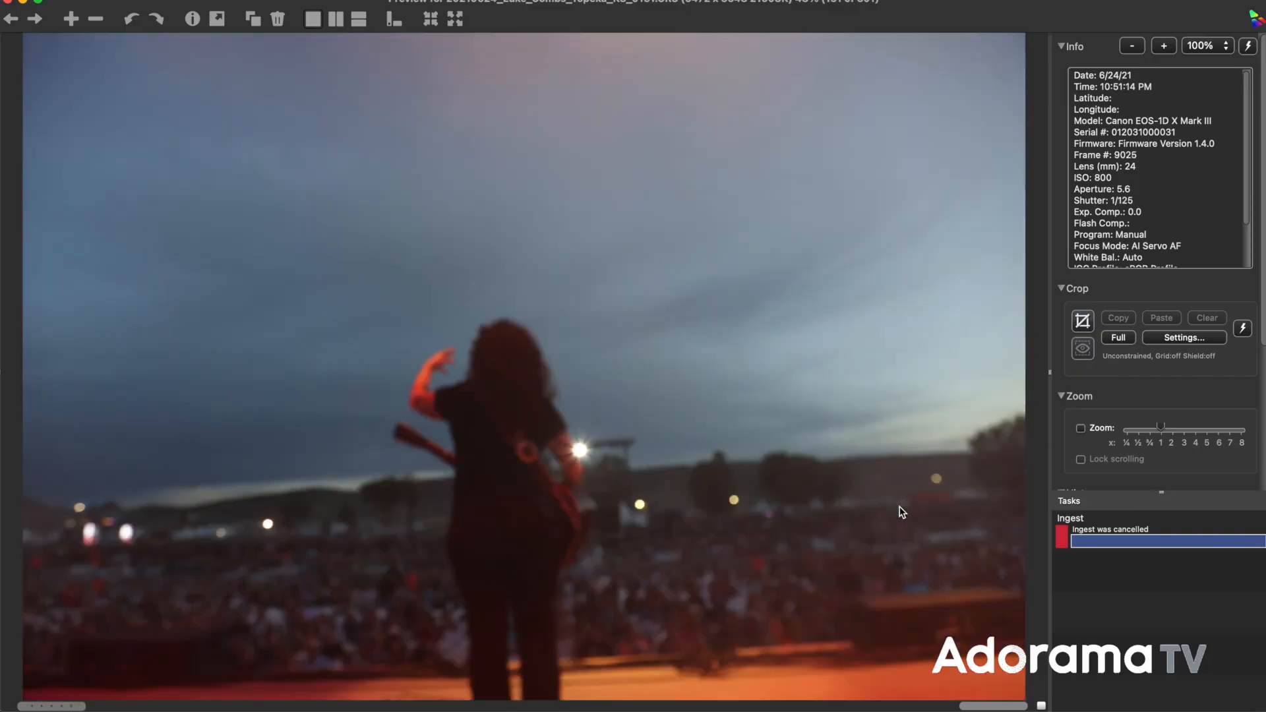
key("Right")
key("Right")
key("Right")
key("Right")
key("Right")
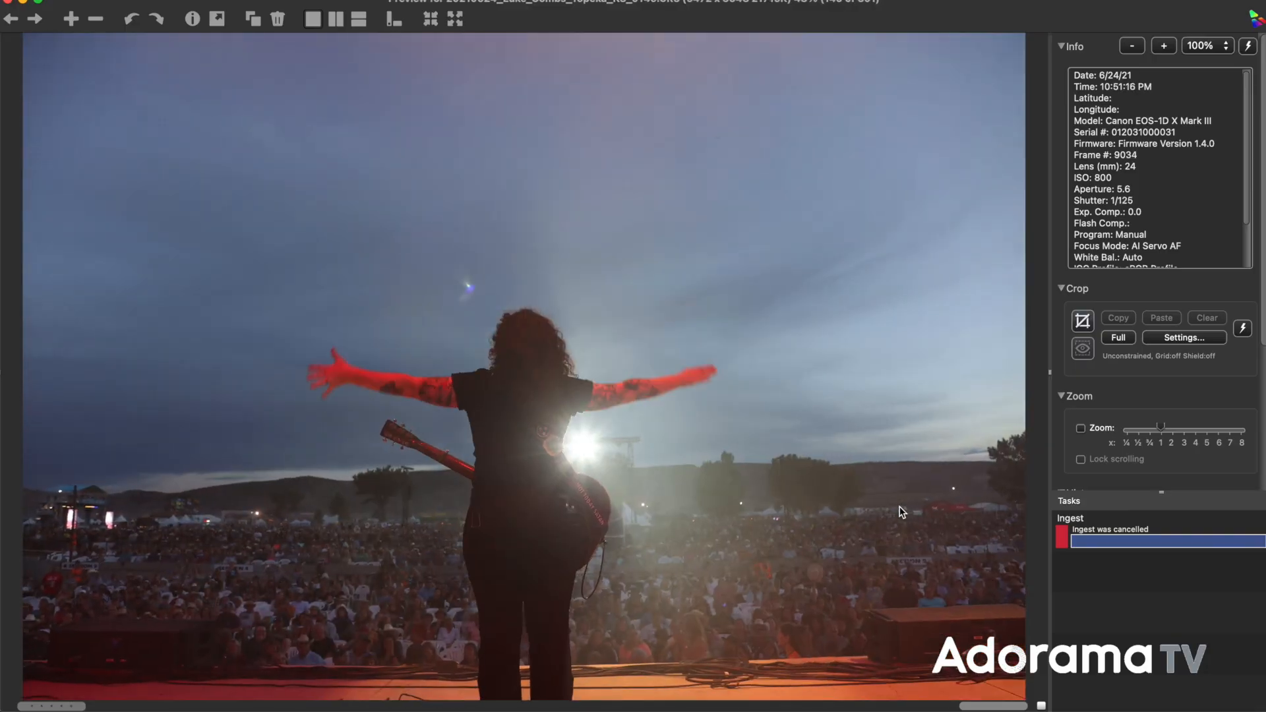
key("Right")
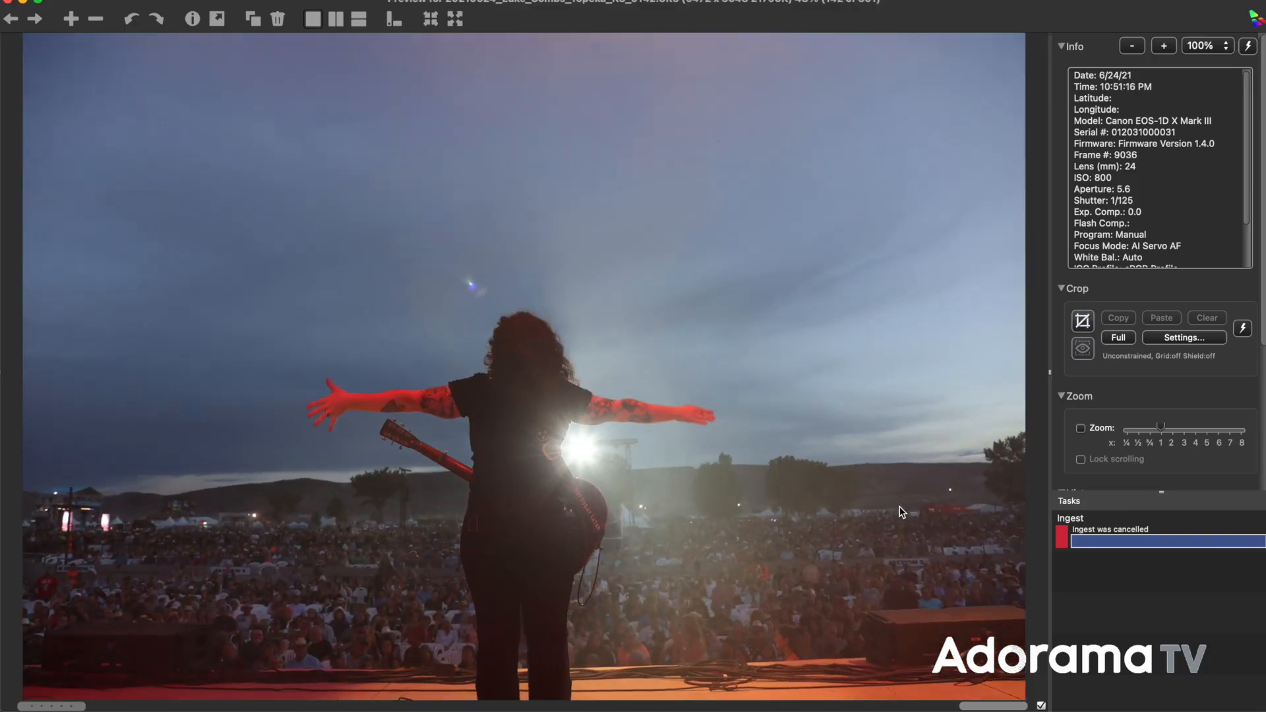
key("Right")
key("Right")
key("Right")
key("Right")
key("Escape")
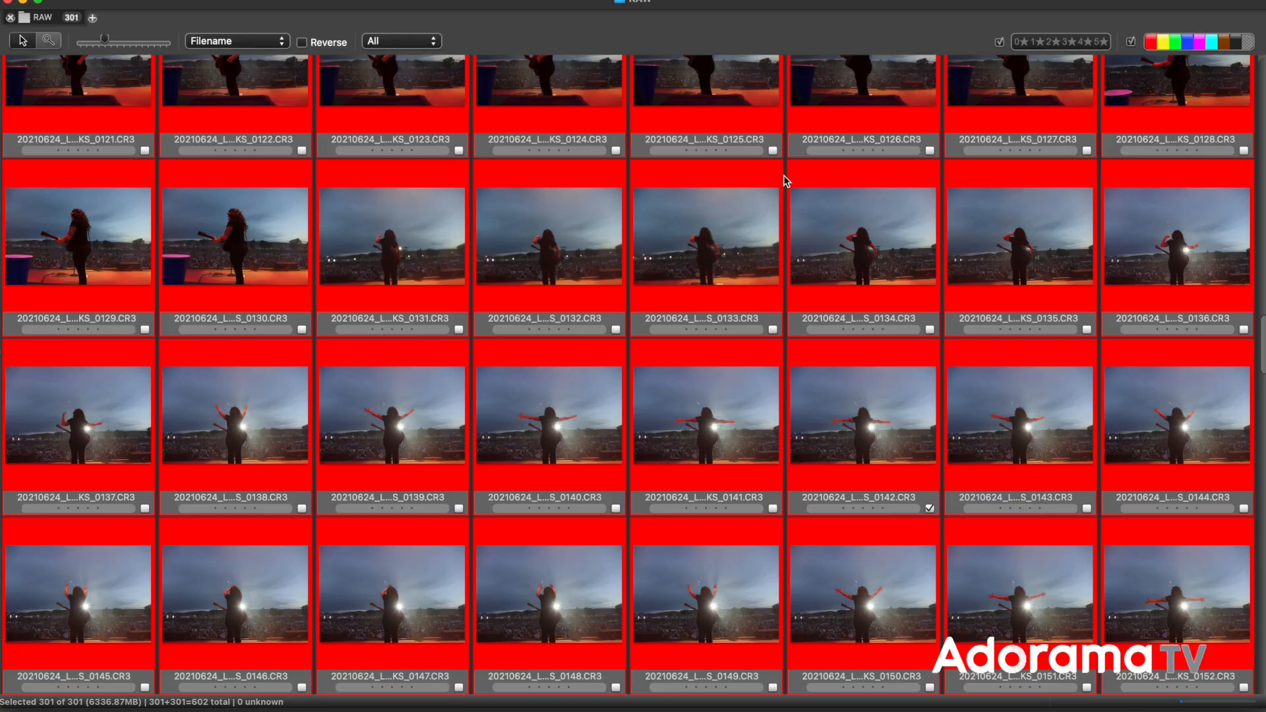
Select all tagged photos in the RAW contact sheet and start copying them with Always pick destination
key("super+t")
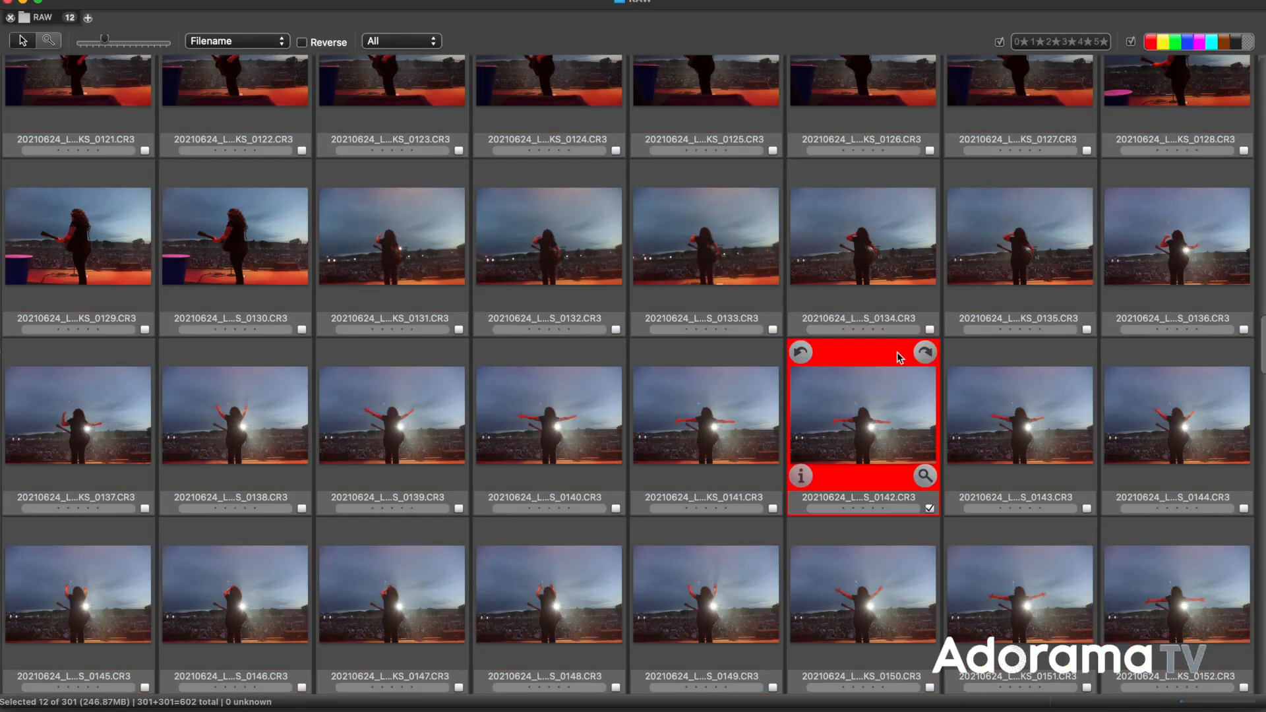
scroll(908, 355, "up", 10)
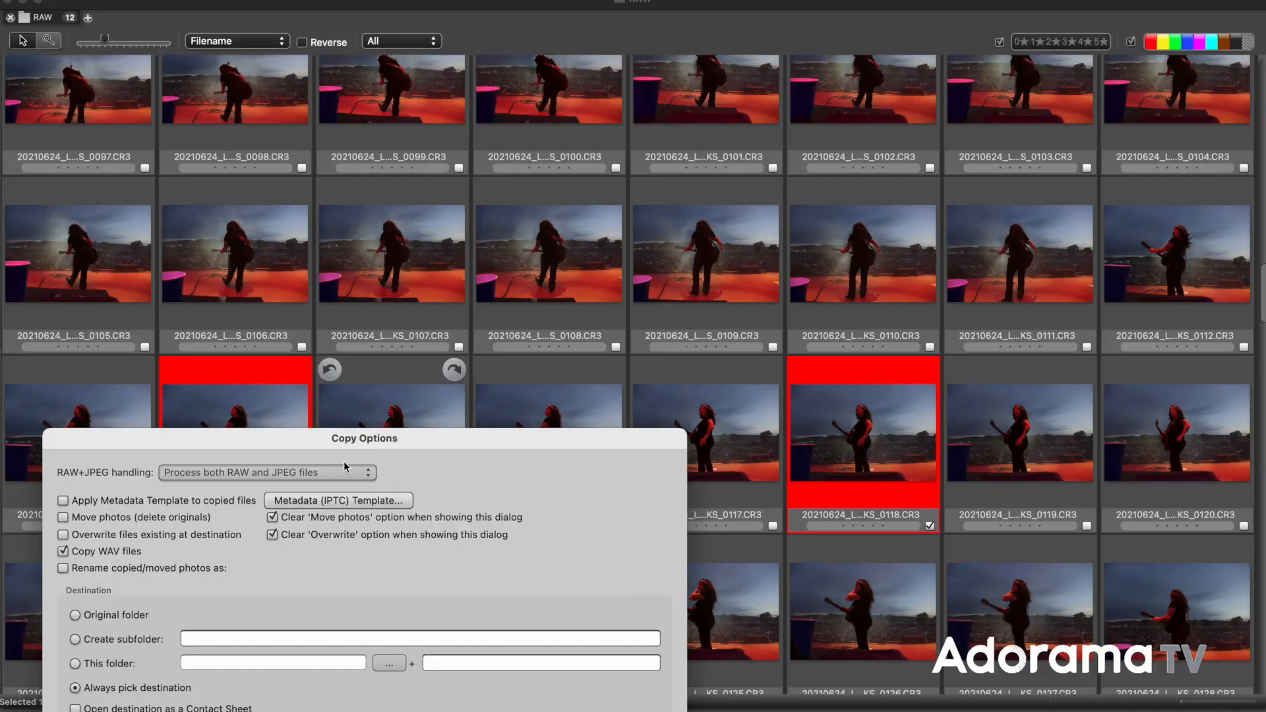
left_click_drag(231, 440, 432, 132)
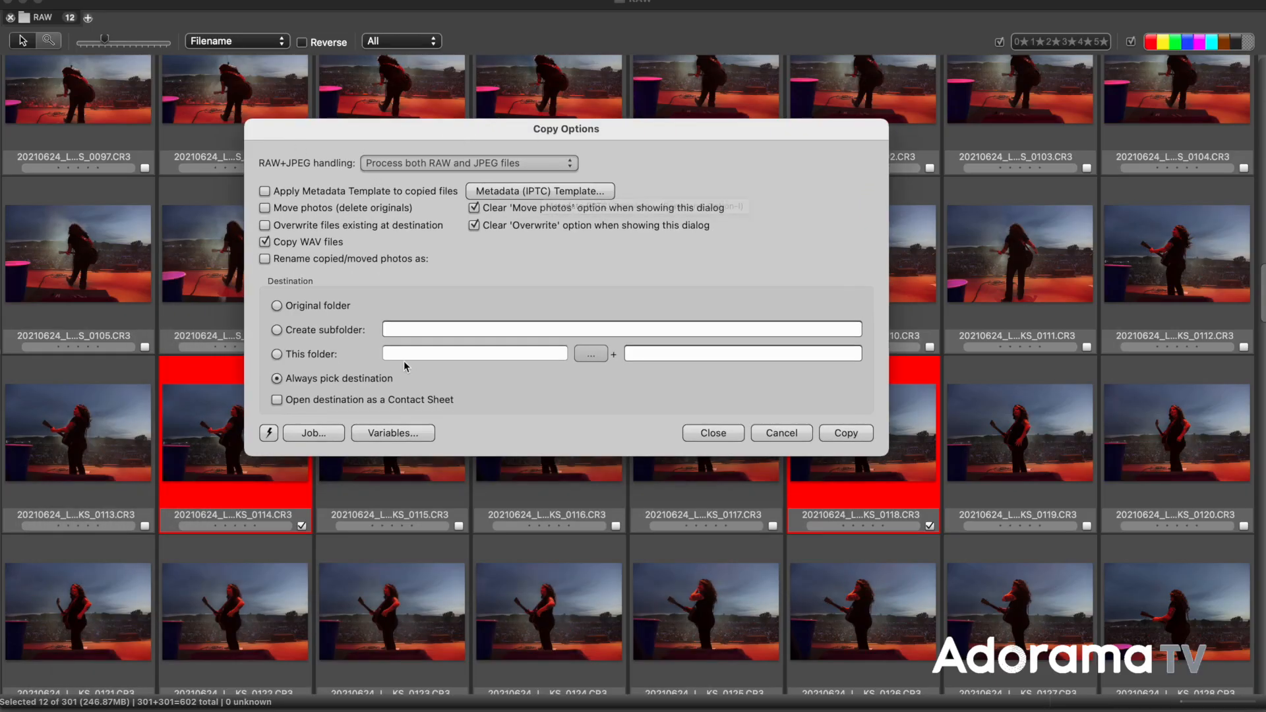
left_click(846, 433)
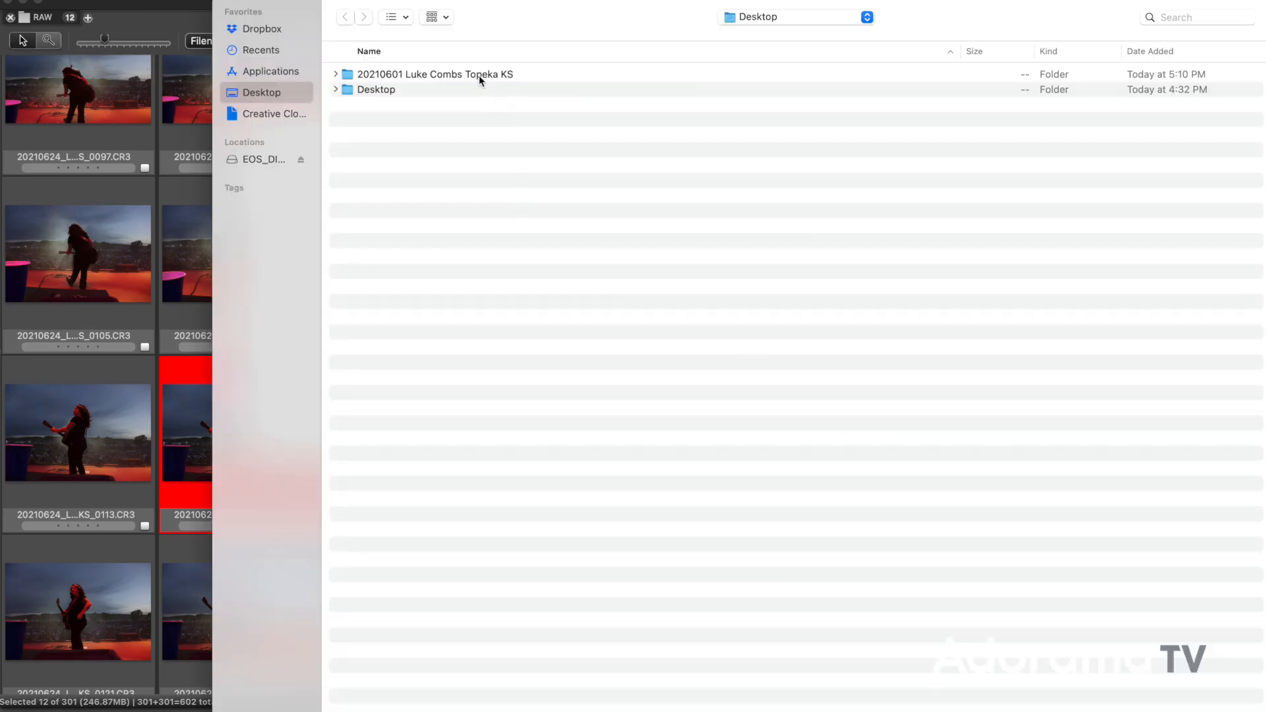
Create a folder named RAW first edit inside Selects in 20210601 Luke Combs Topeka KS and copy the tagged photos there
double_click(476, 73)
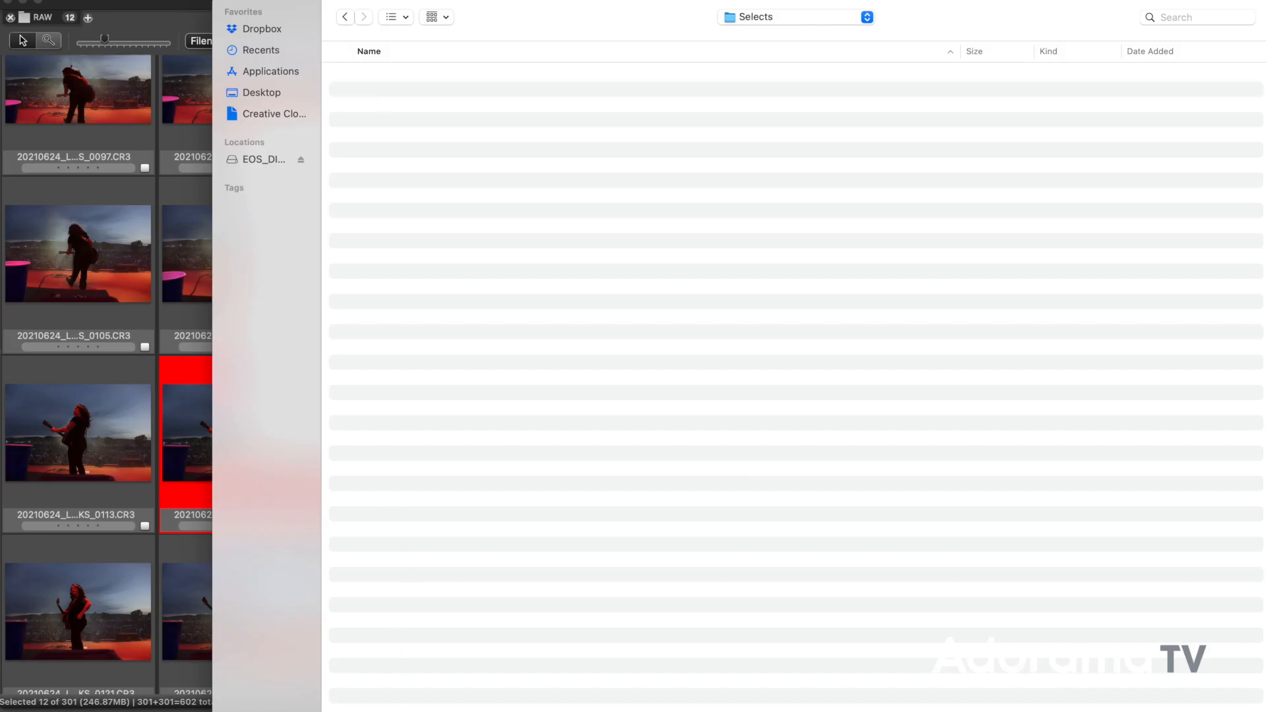
key("super+shift+n")
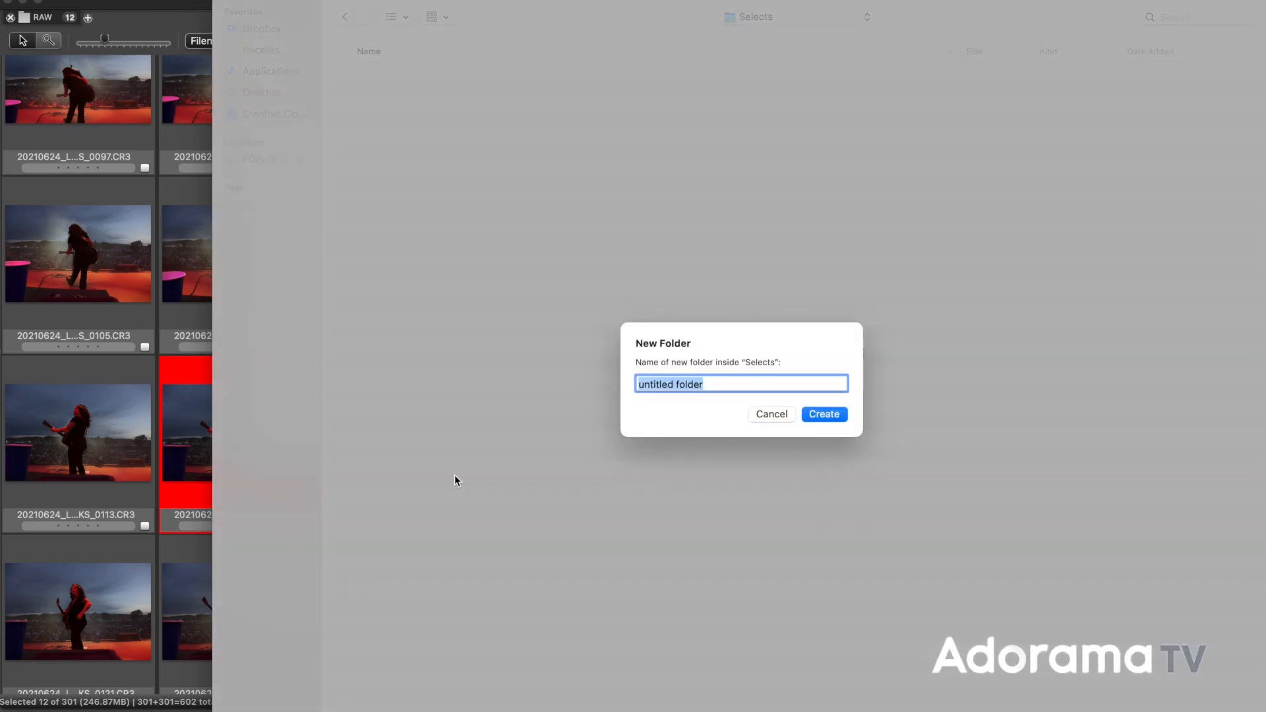
type("RAW first edit")
key("Return")
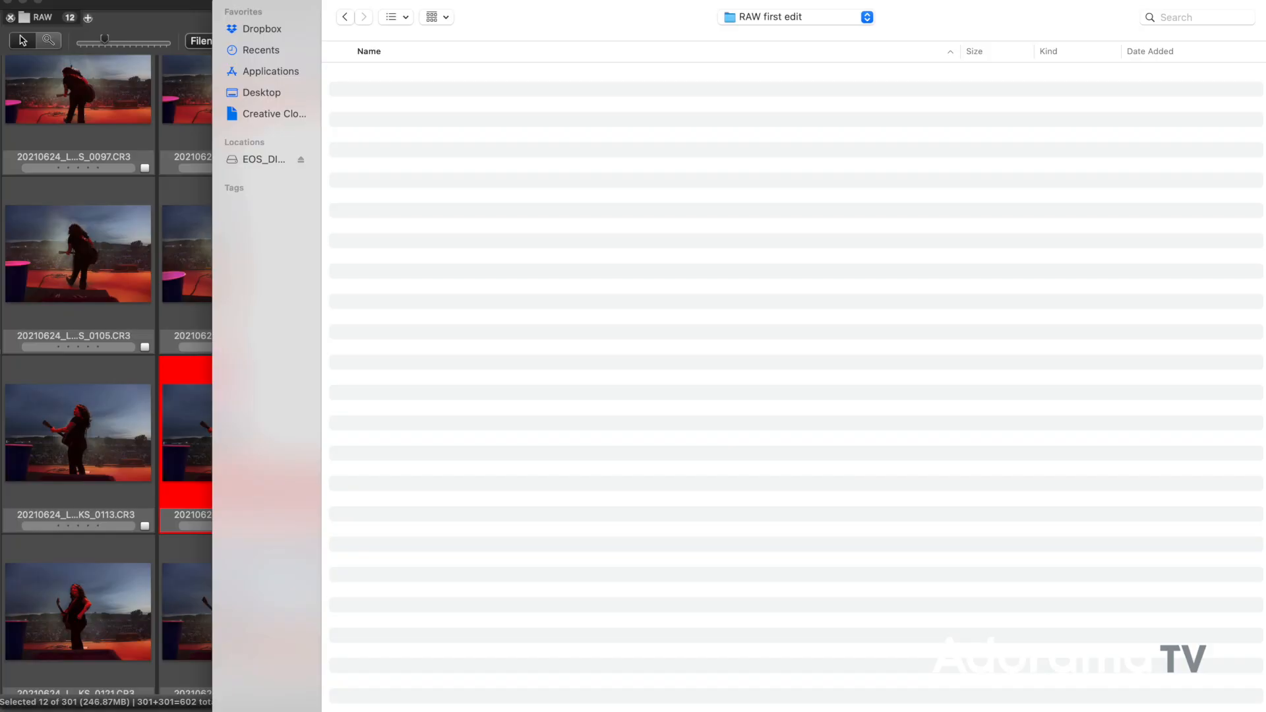
key("Return")
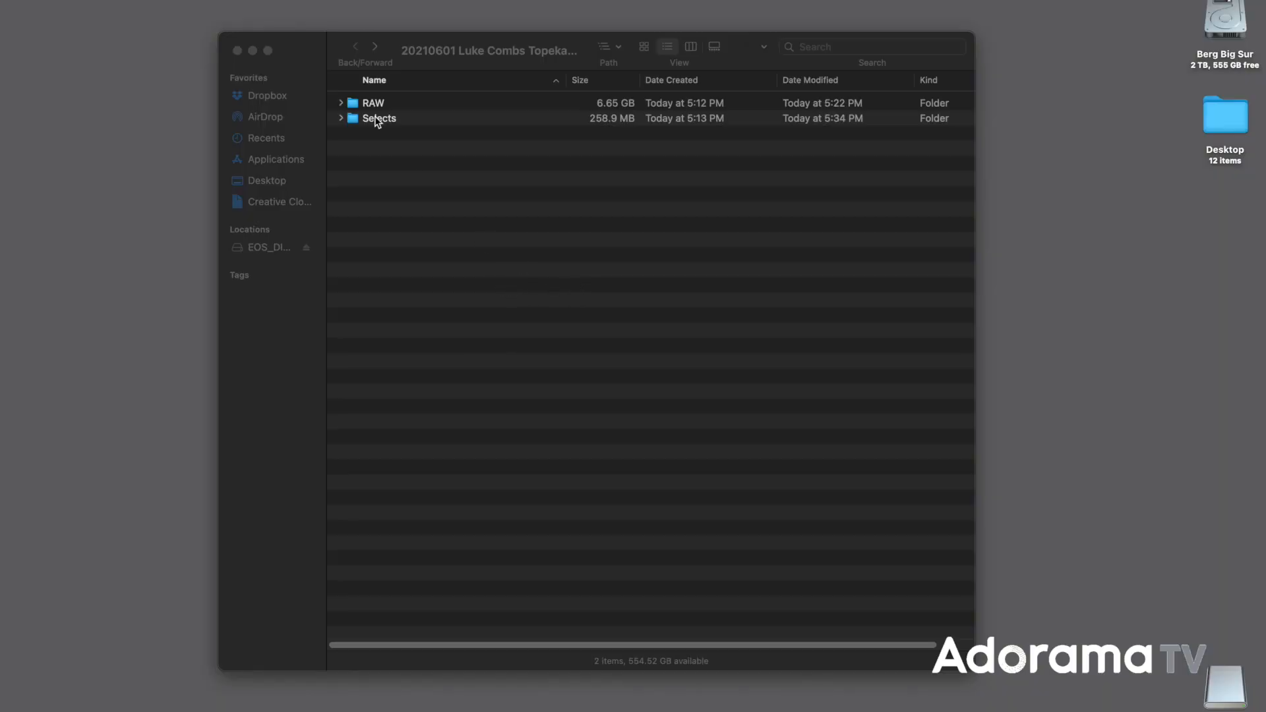
In Finder, open the Selects folder and its RAW first edit subfolder to check the copied files
left_click(354, 120)
double_click(354, 120)
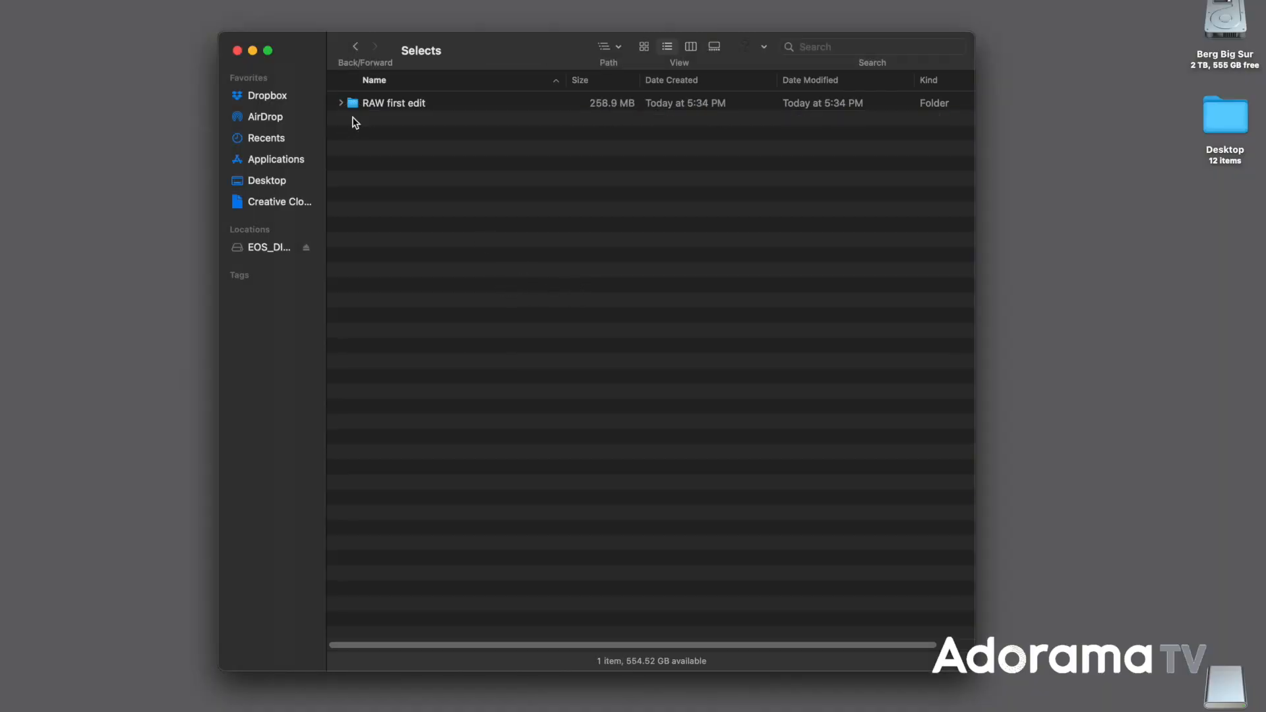
left_click(354, 103)
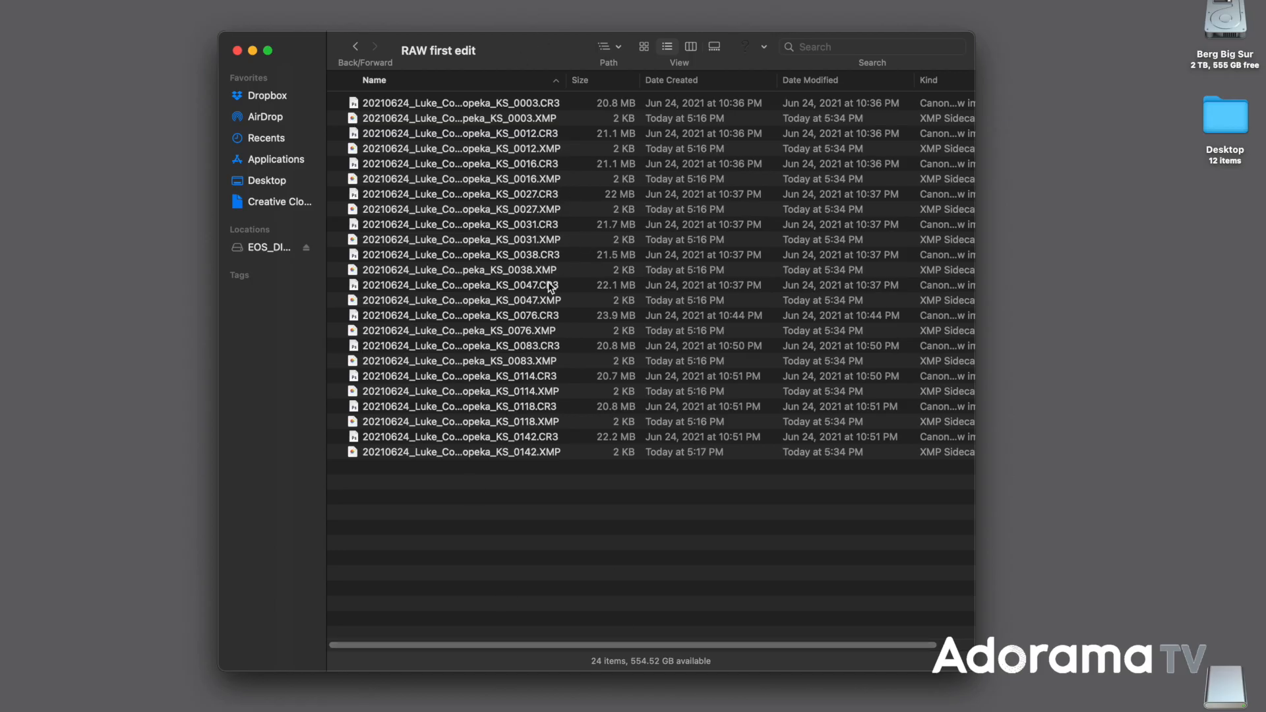
Return to the Selects folder and open RAW first edit as a contact sheet in Photo Mechanic
left_click(354, 48)
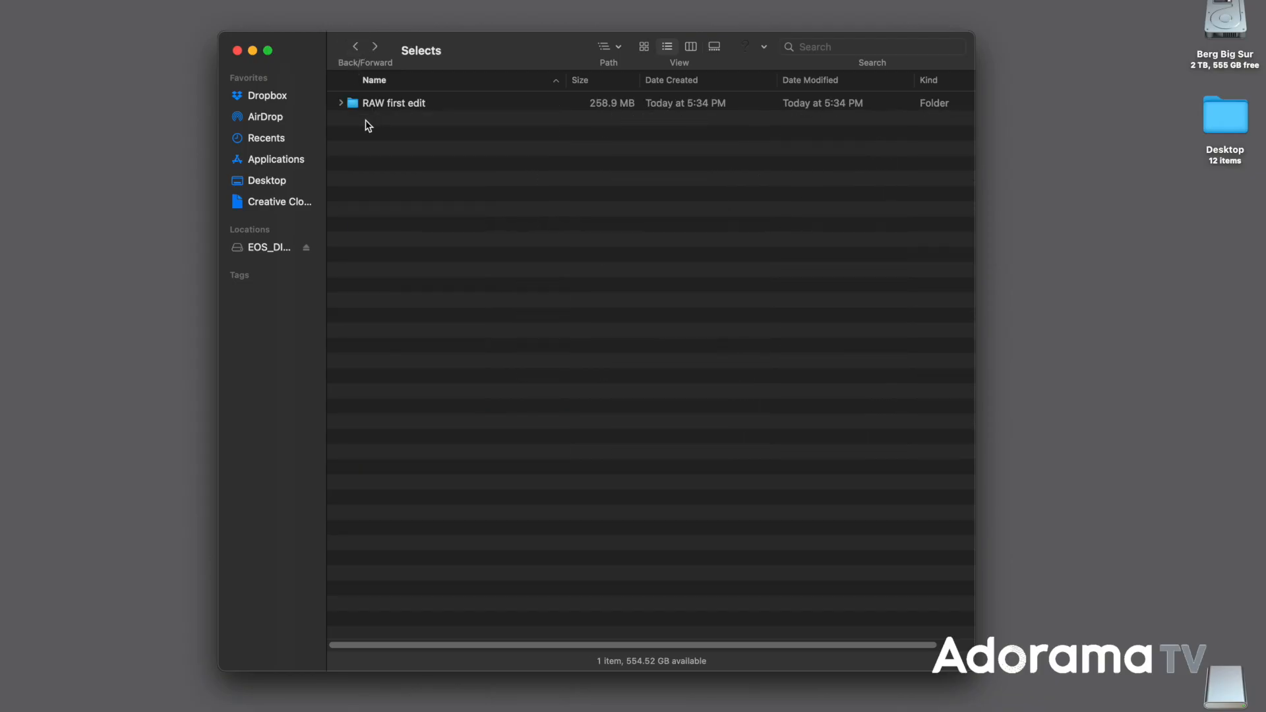
left_click_drag(354, 105, 373, 231)
left_click(589, 686)
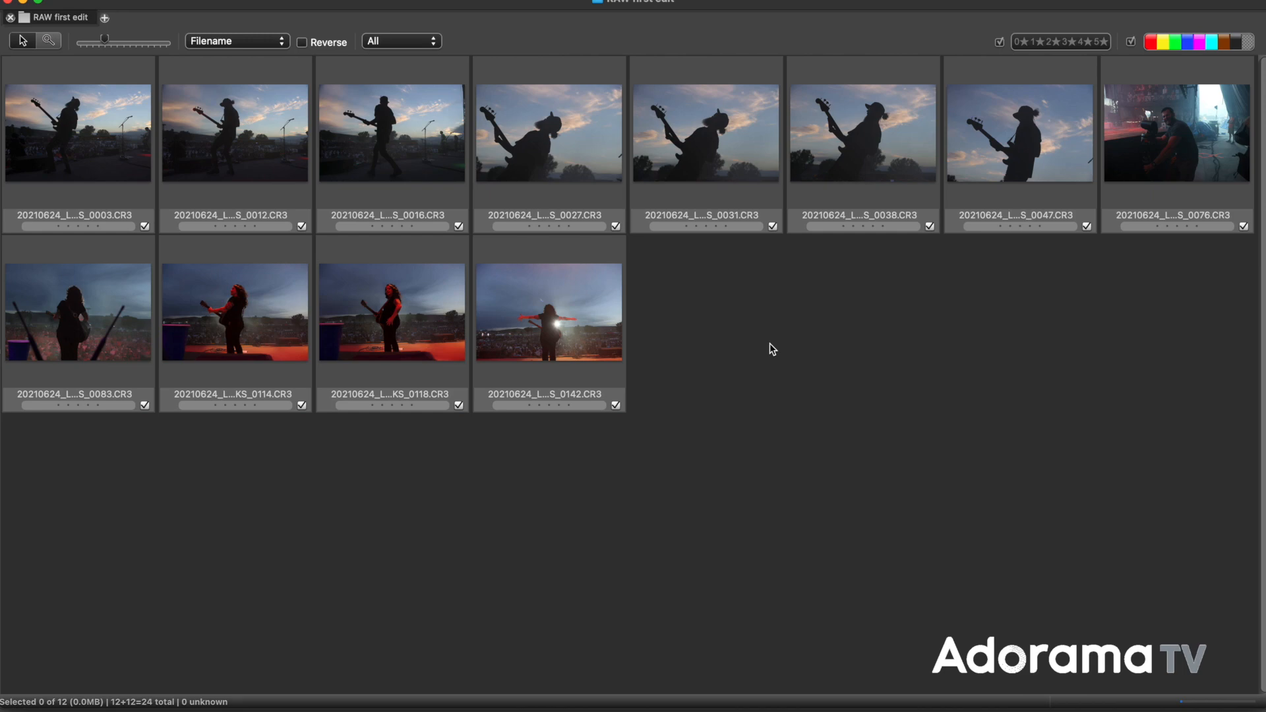
Select all photos in the RAW first edit contact sheet, untag them, and clear the selection
key("super+a")
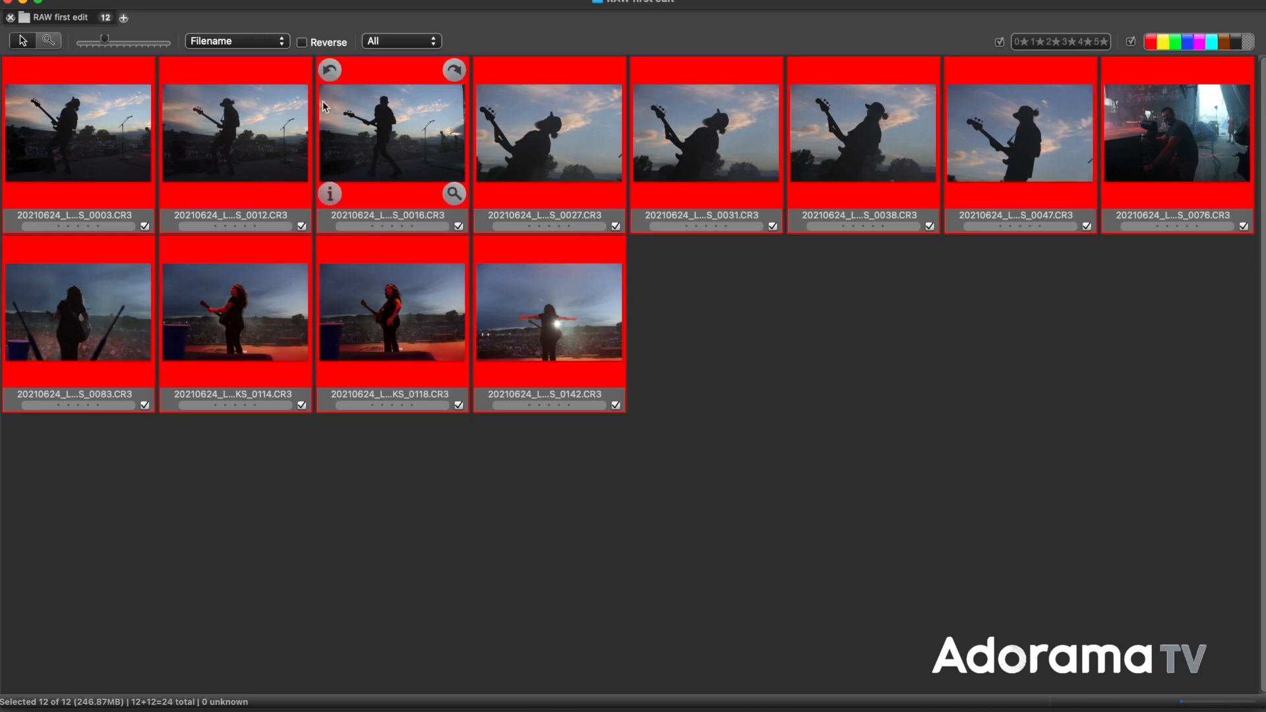
left_click(216, 0)
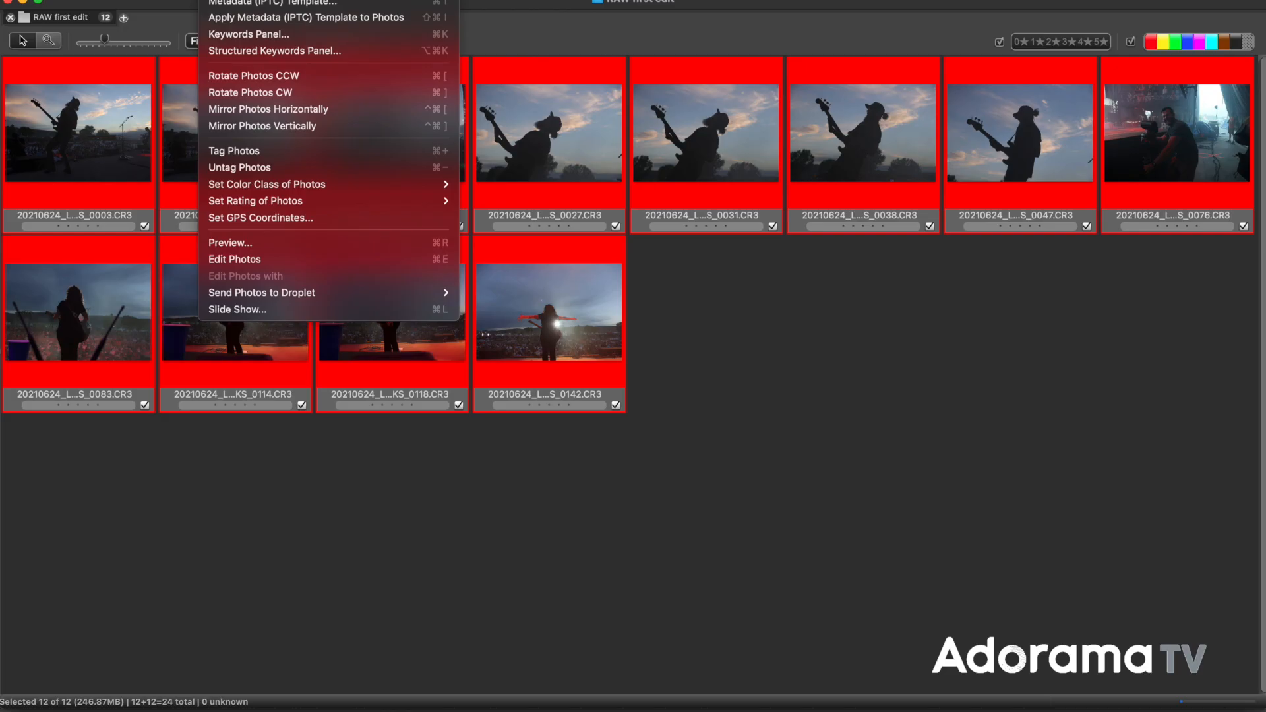
left_click(268, 173)
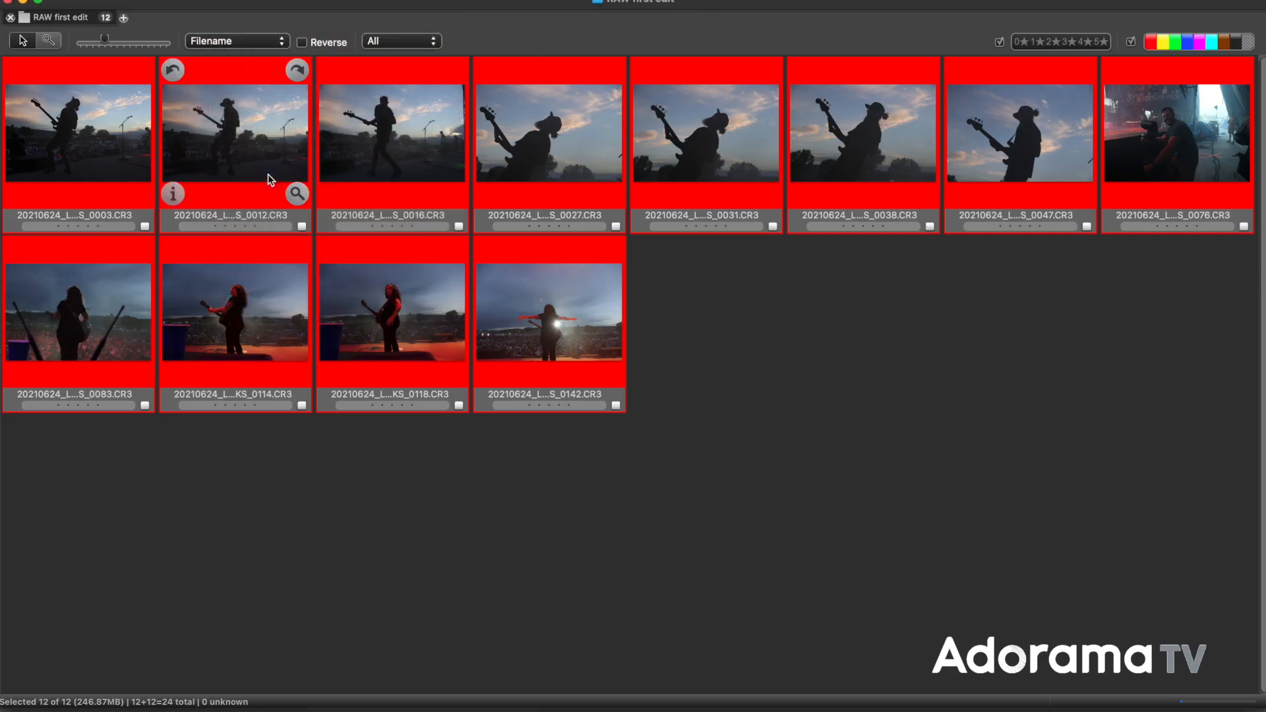
left_click(766, 293)
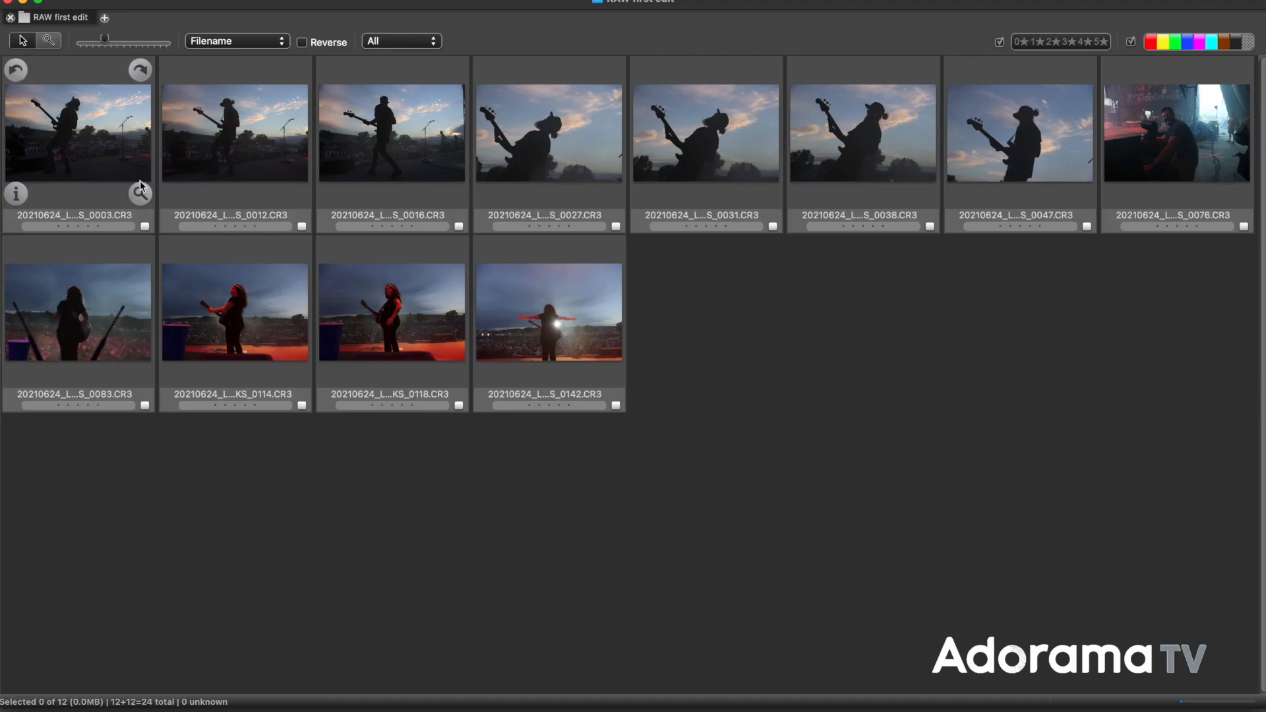
Preview the first-edit photos starting at 0003, compare the close-up bass player silhouettes, and tag photo 0031
left_click(140, 198)
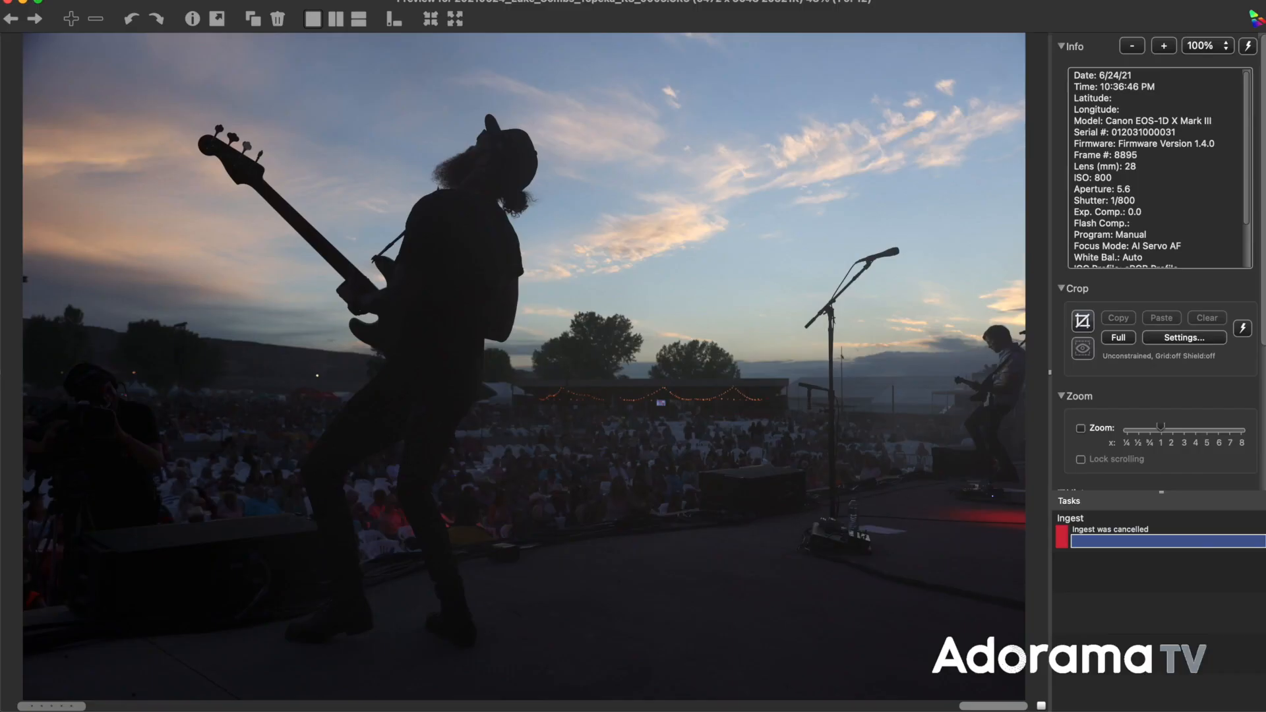
key("Right")
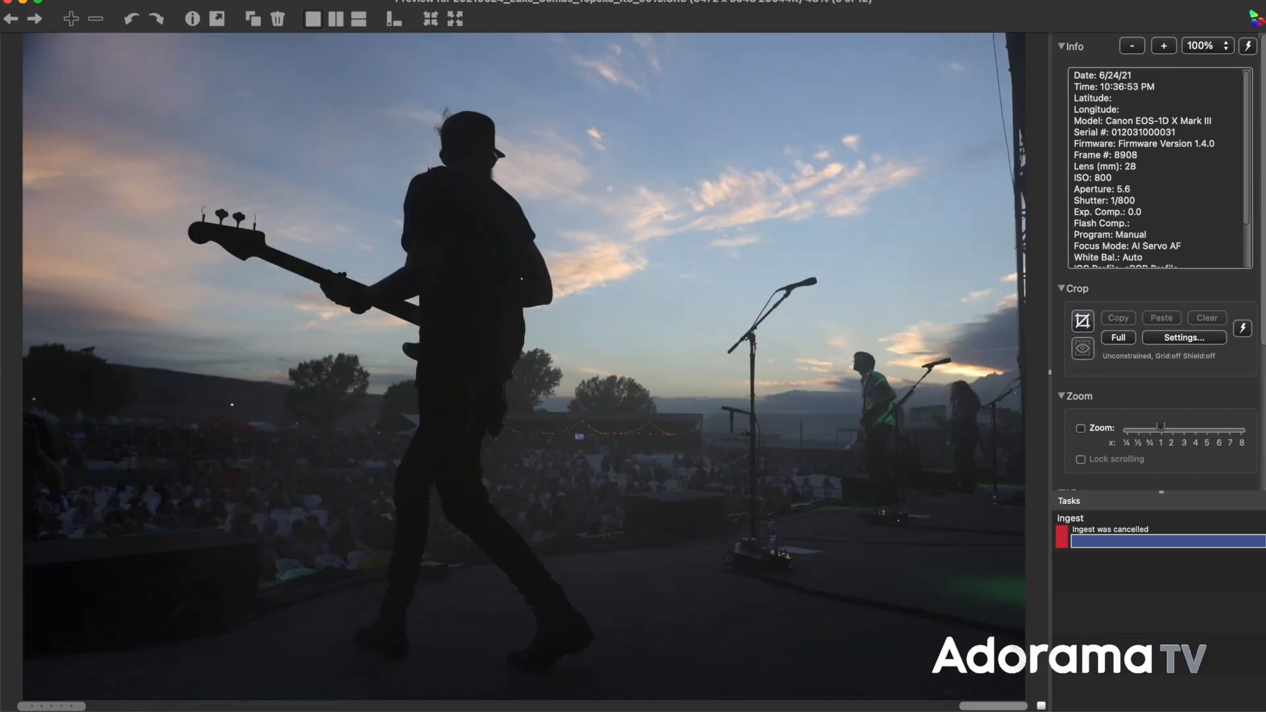
key("Right")
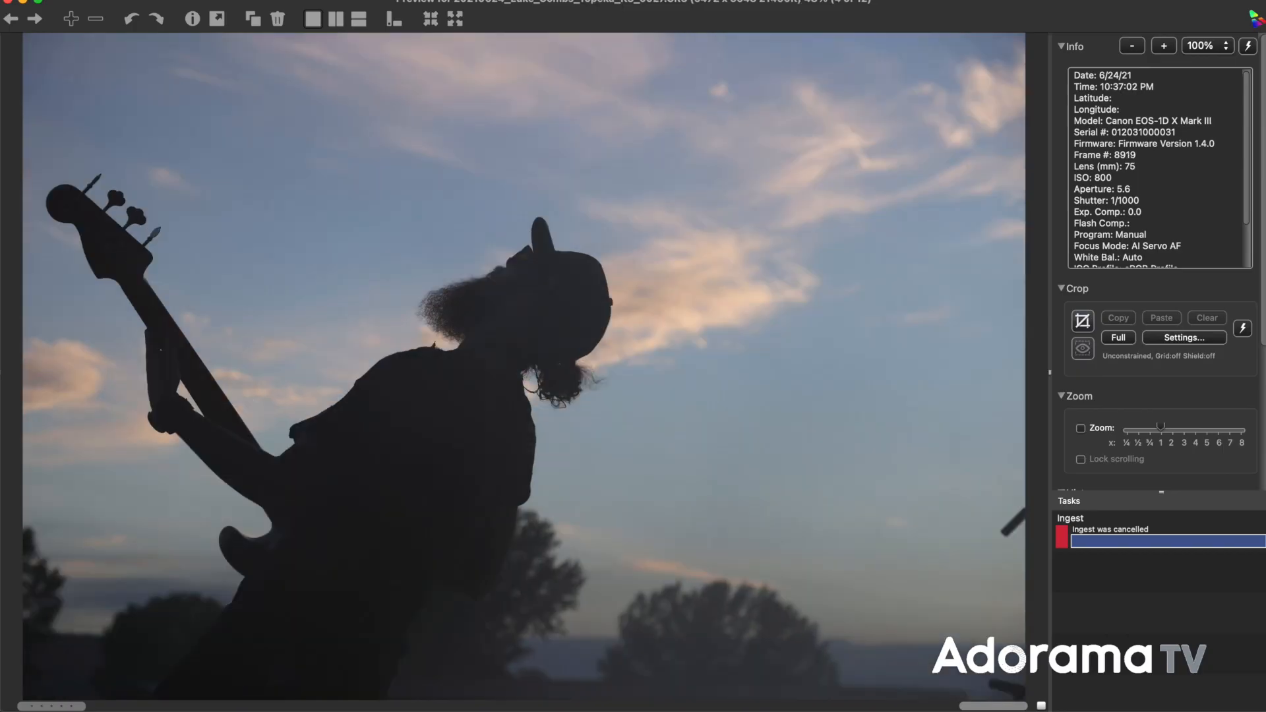
key("Right")
key("Right")
key("Right")
key("Left")
key("Left")
key("Left")
key("Right")
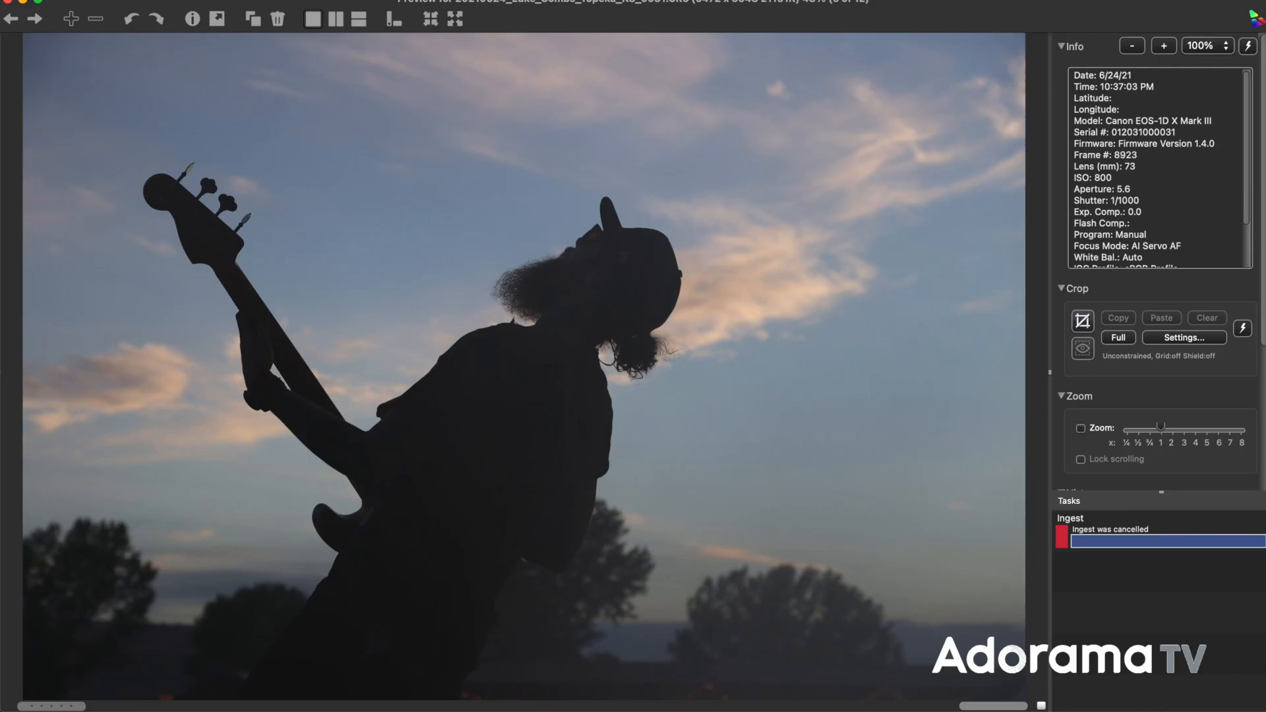
key("Right")
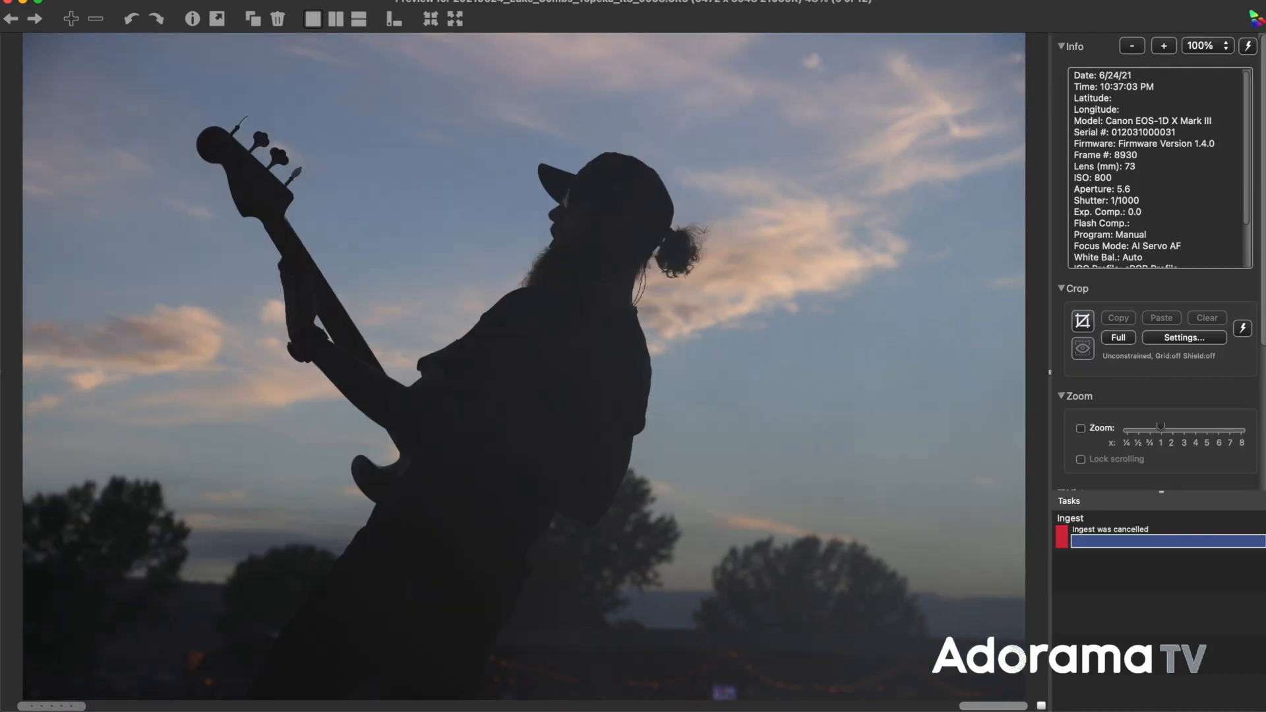
key("Left")
key("Right")
key("Left")
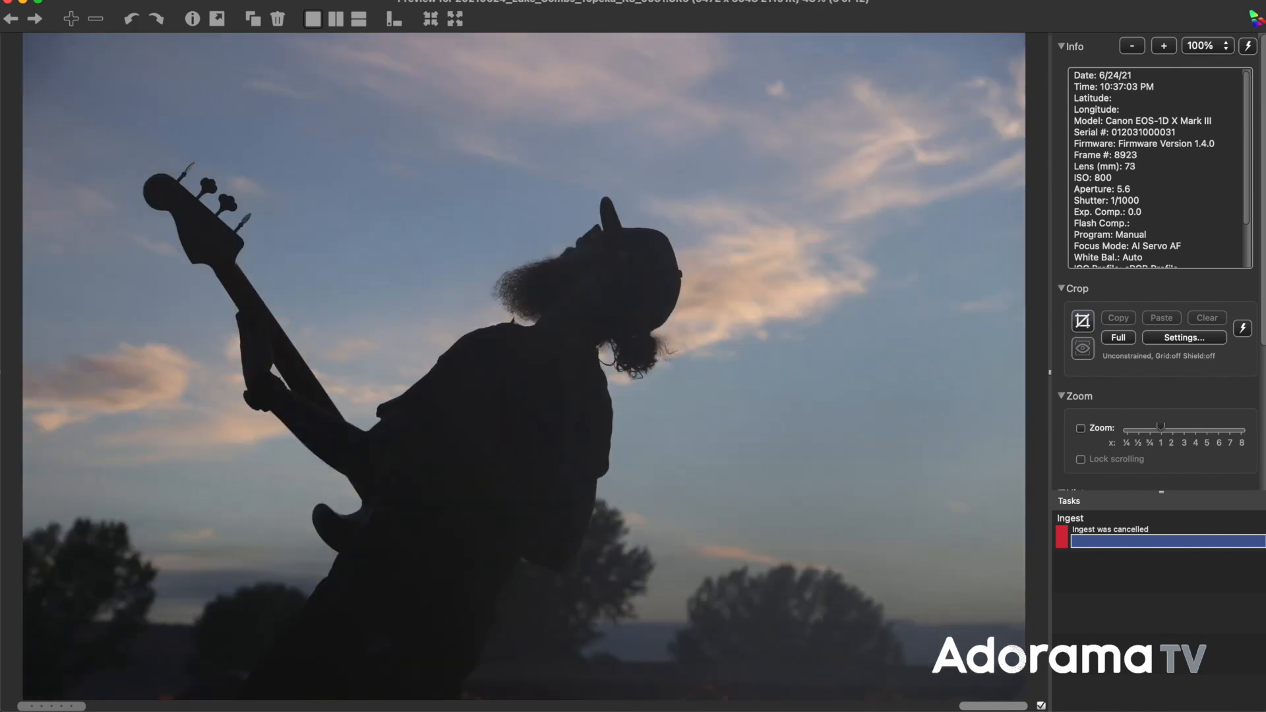
Review the remaining first-edit photos after 0031 through the end of the set and tag photo 0142
key("Right")
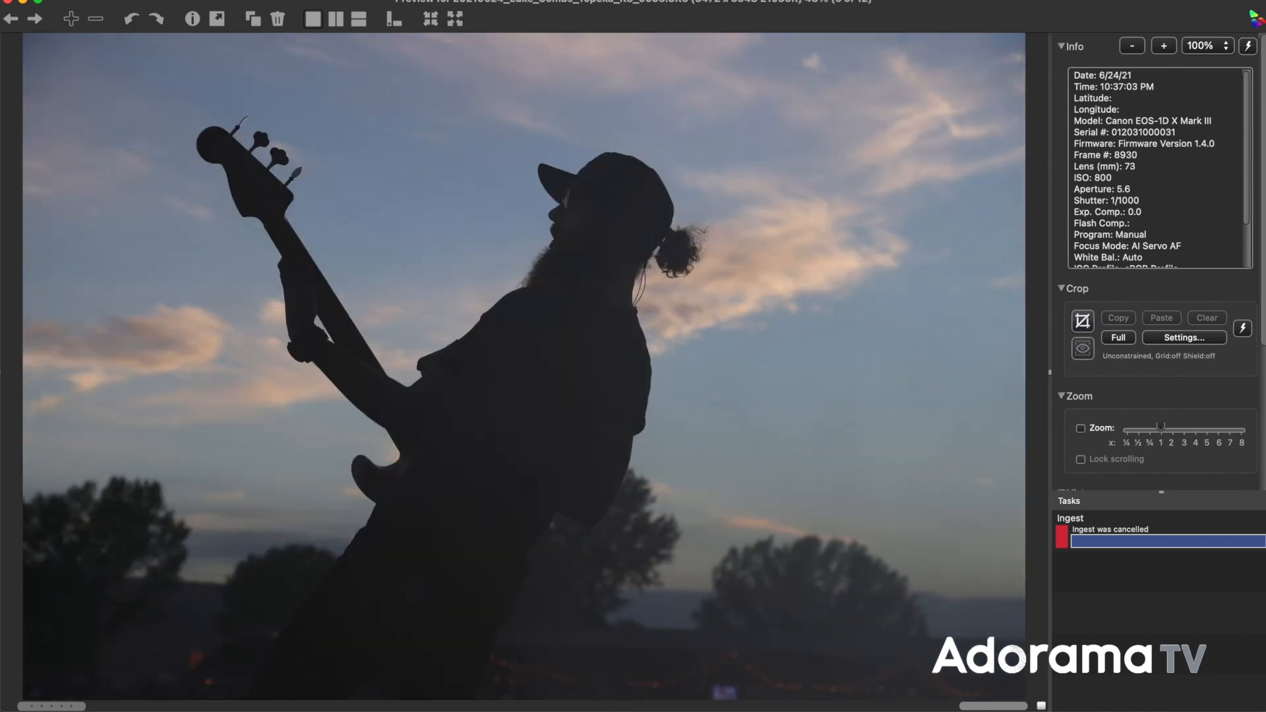
key("Right")
key("Right")
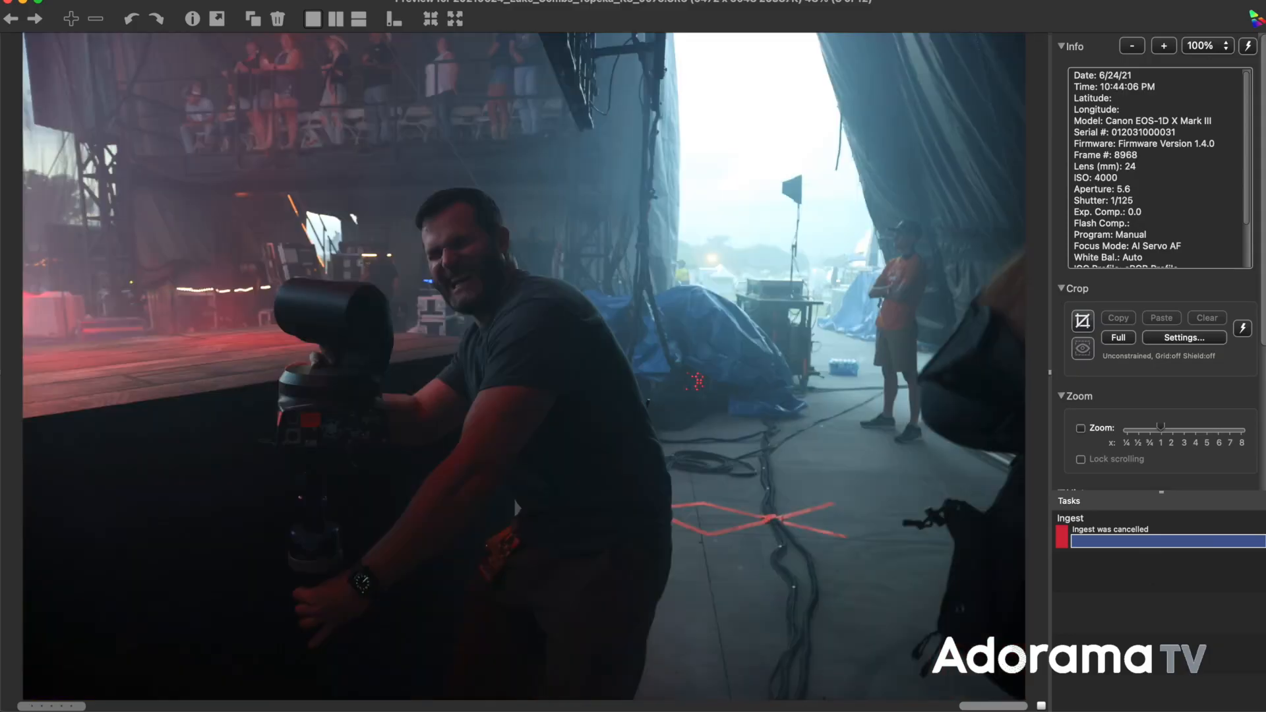
key("Right")
key("Right")
key("Right")
key("Right")
key("Right")
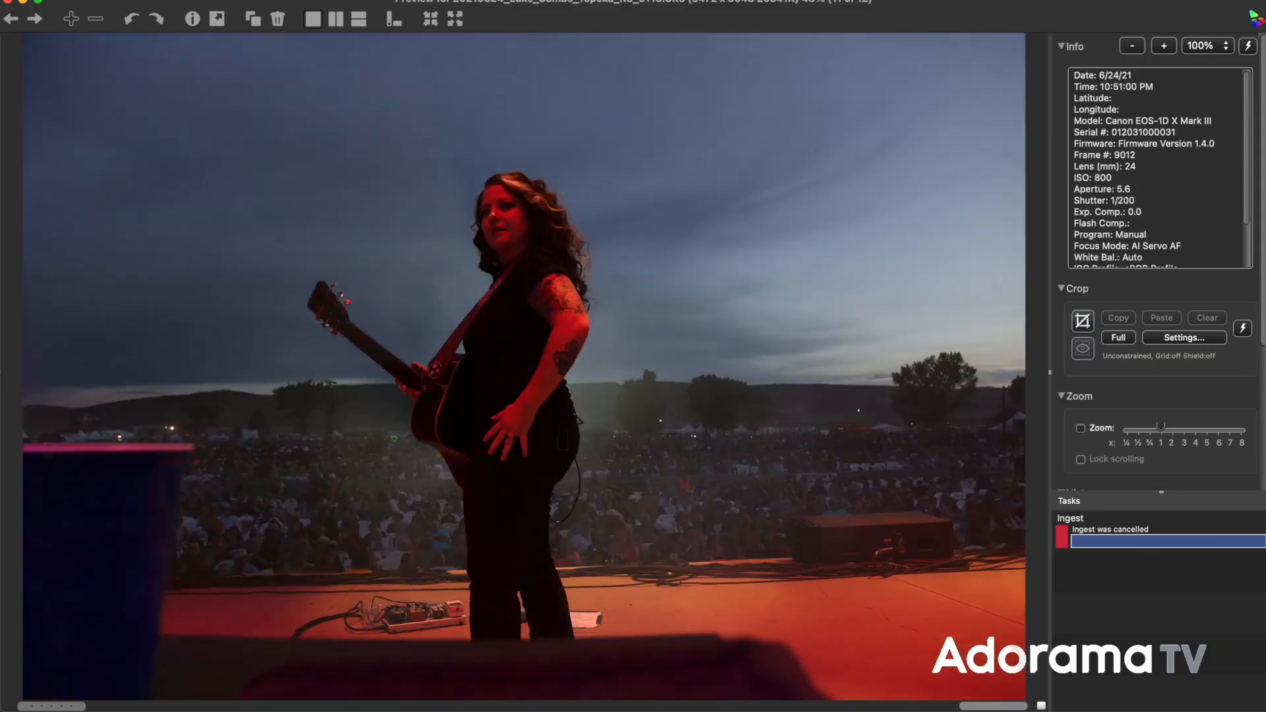
key("Right")
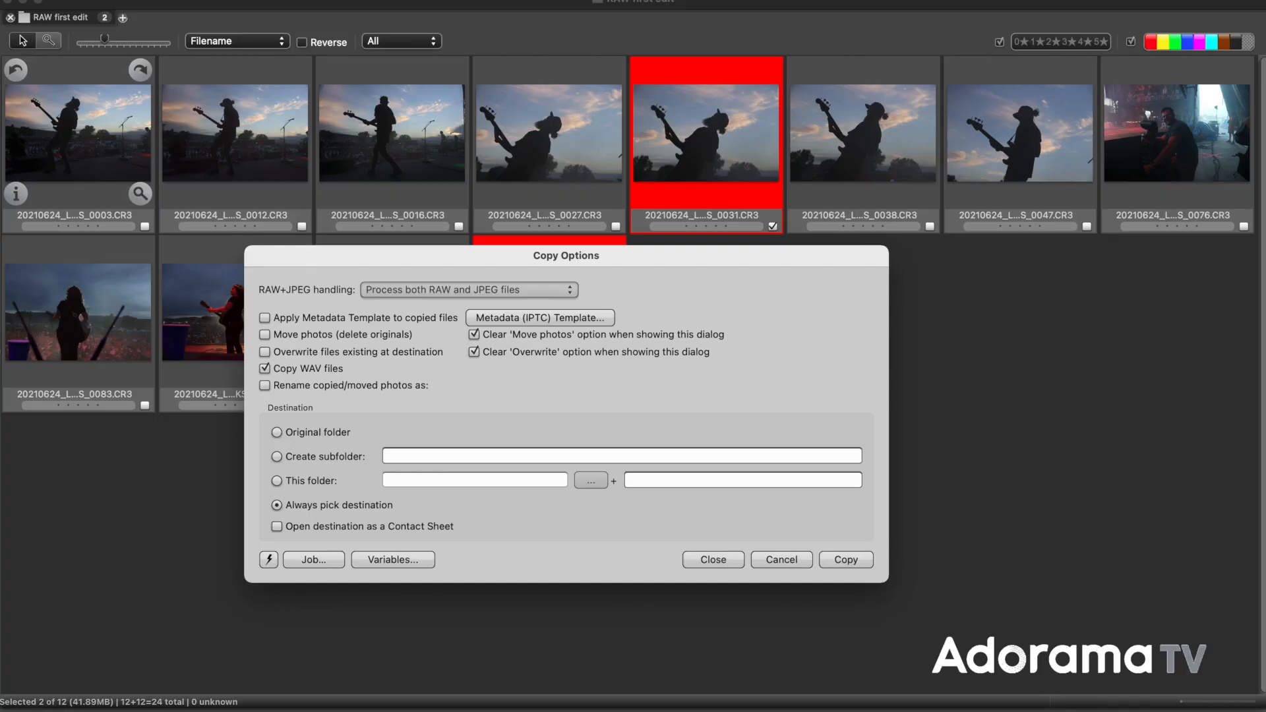
Copy the tagged photos into a RAW finals folder inside Selects, and open that folder in Finder
key("Return")
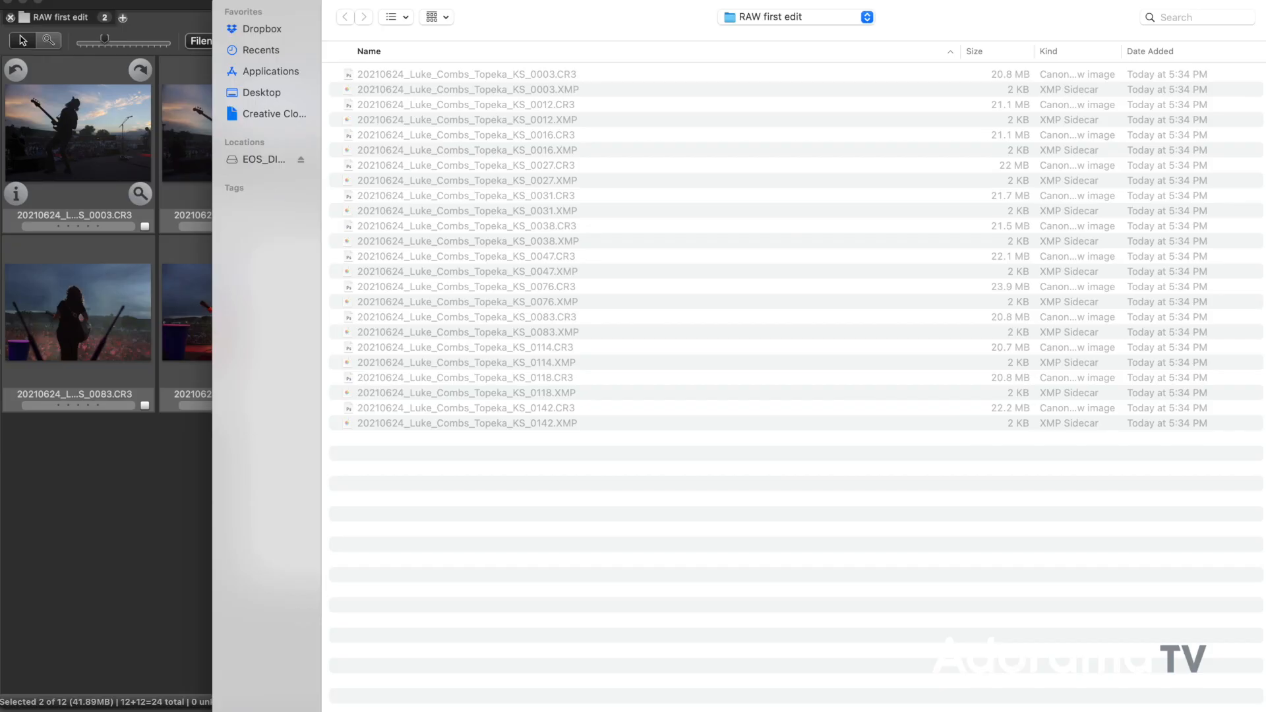
left_click(758, 18)
left_click(759, 37)
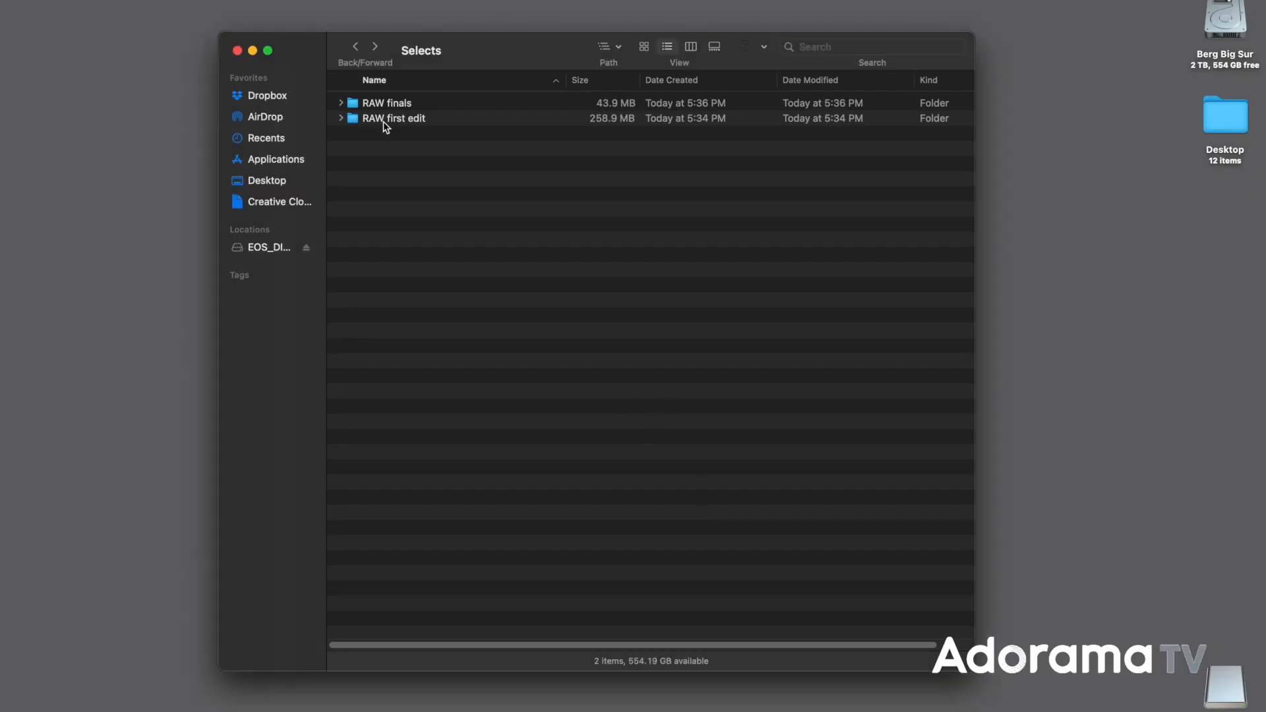
double_click(373, 104)
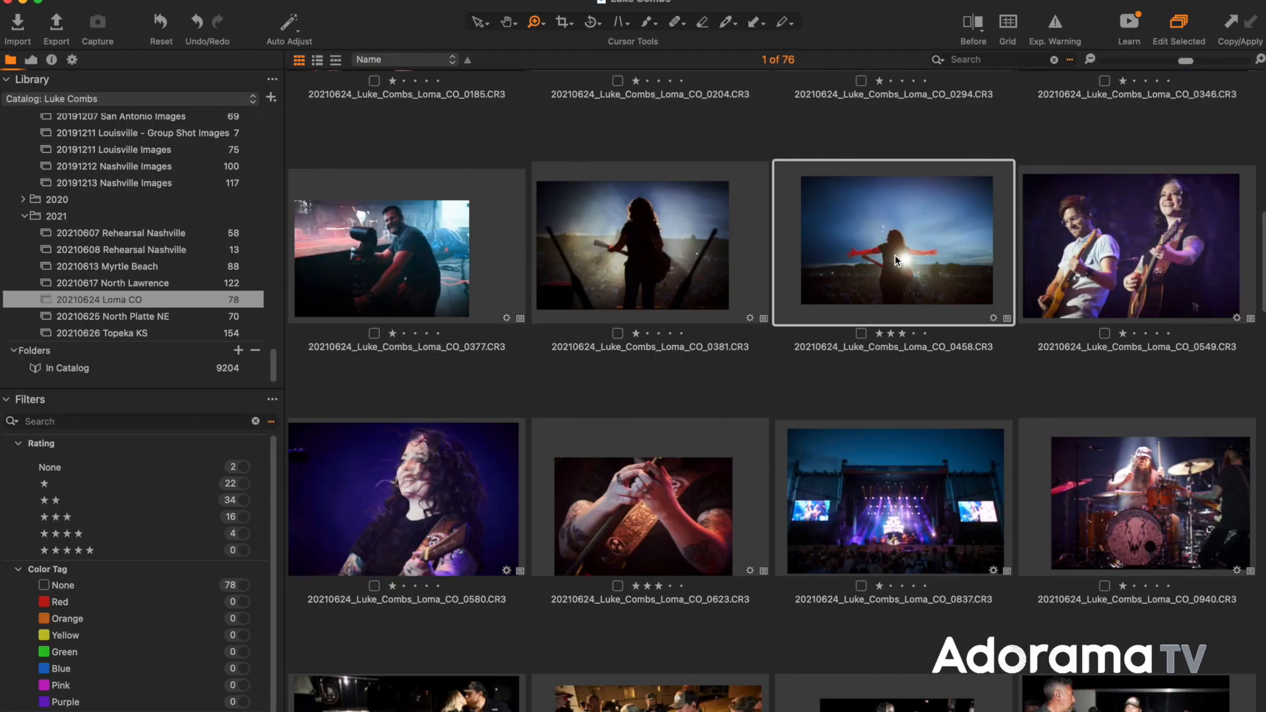
In Capture One, open photo 0458 from the 20210624 Loma CO album for a closer view
double_click(896, 256)
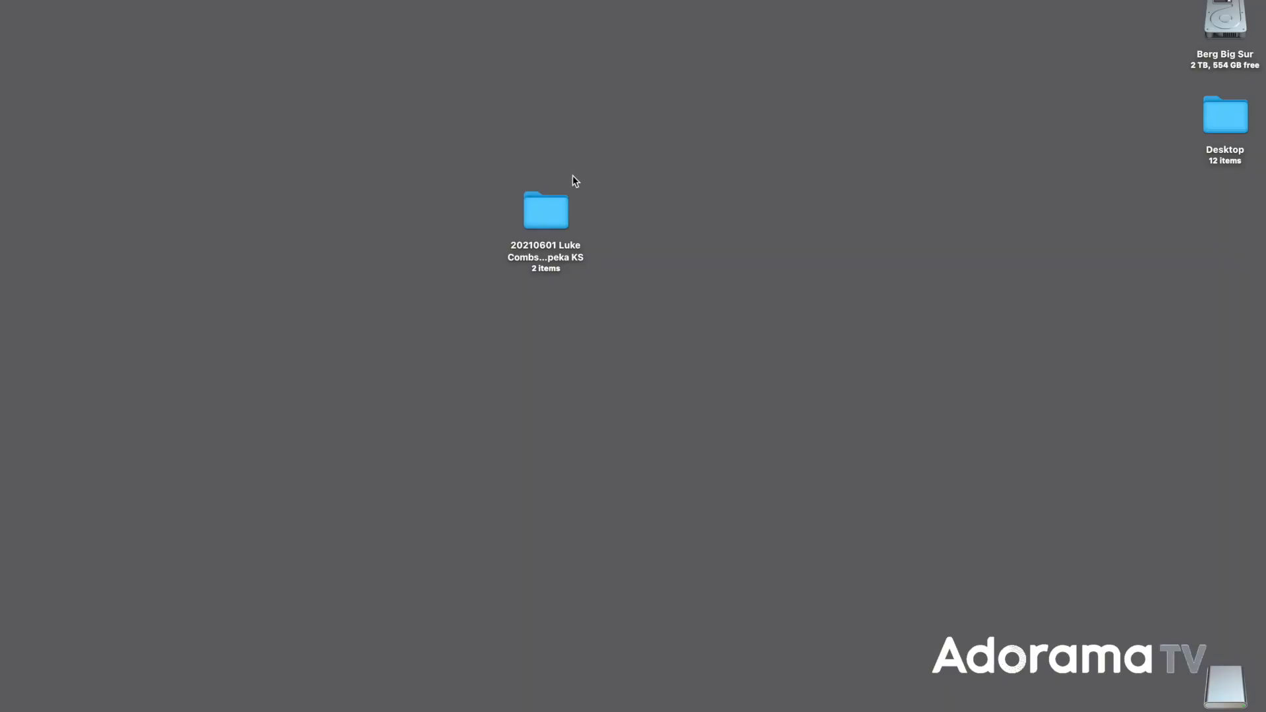
In Finder, open the Topeka KS shoot folder's Selects subfolder and create a new folder there named Final
double_click(552, 220)
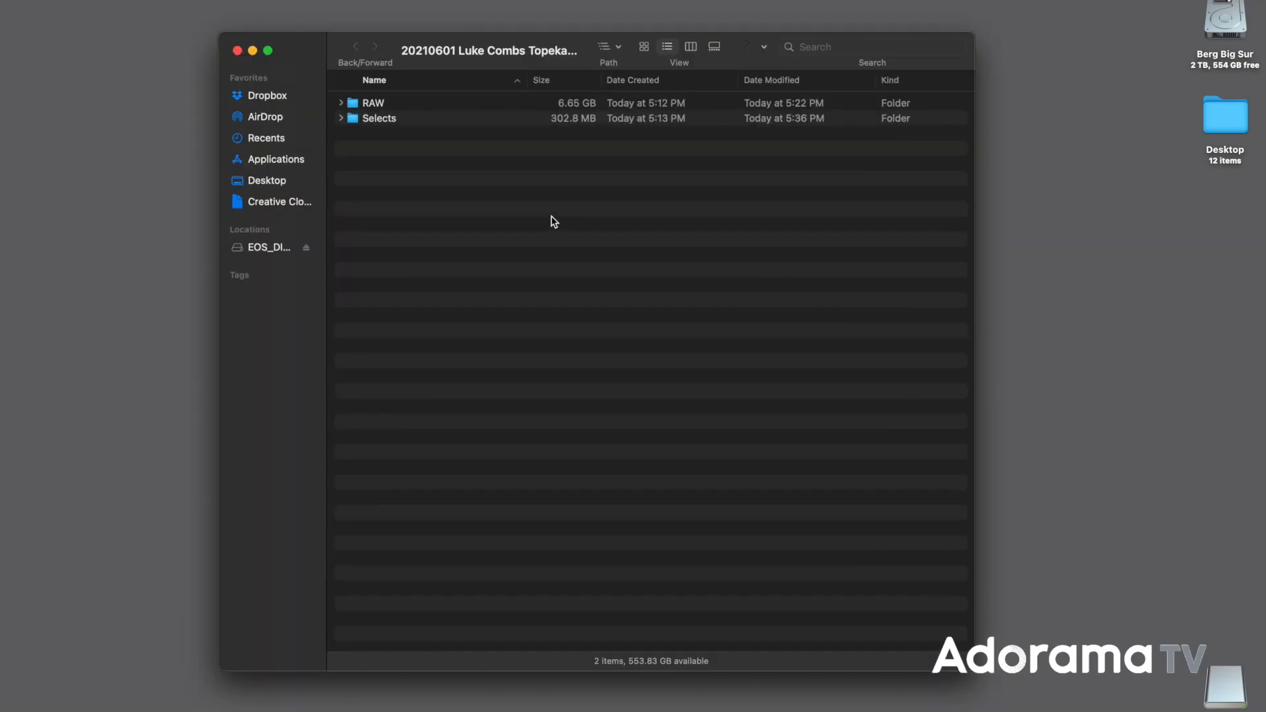
double_click(354, 122)
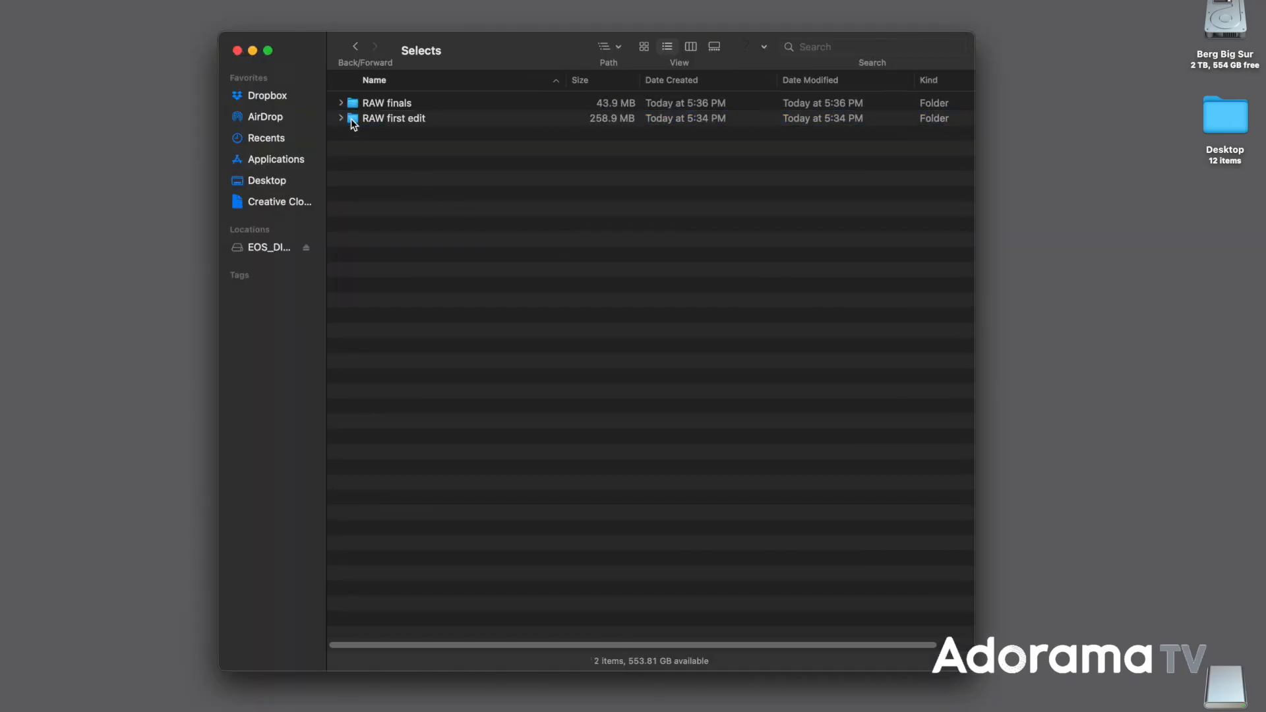
key("super+shift+n")
type("Final")
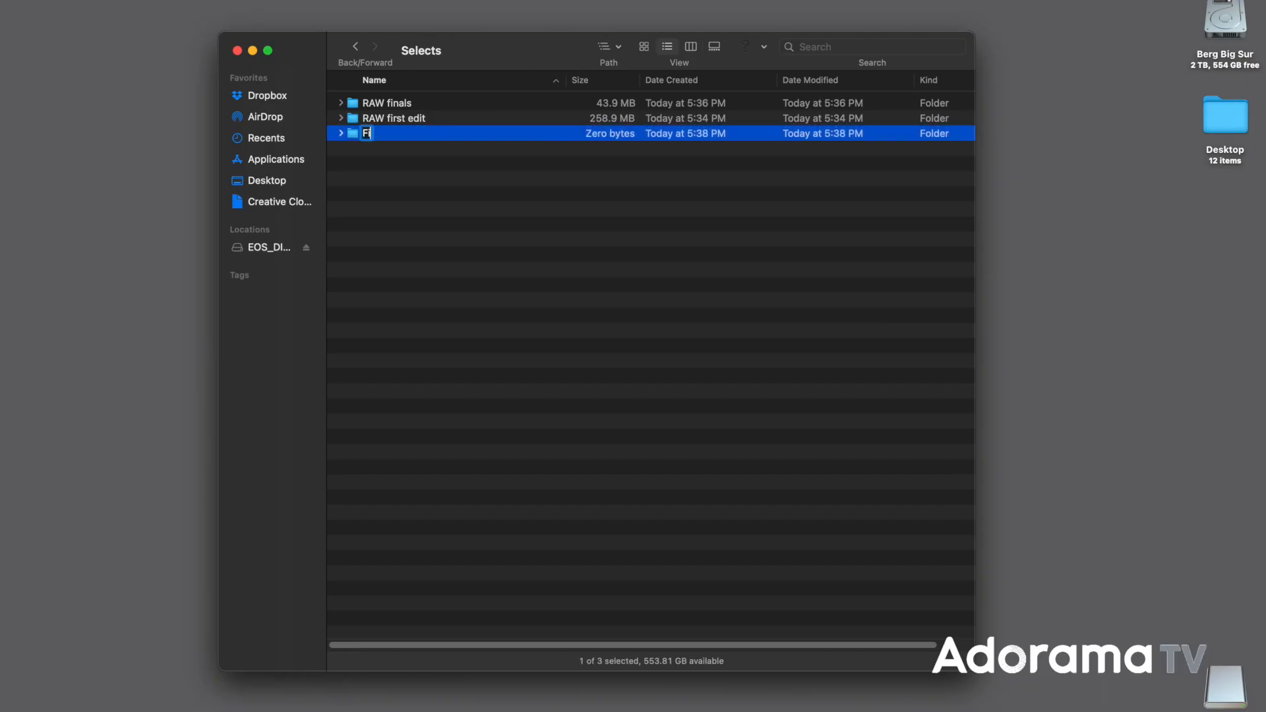